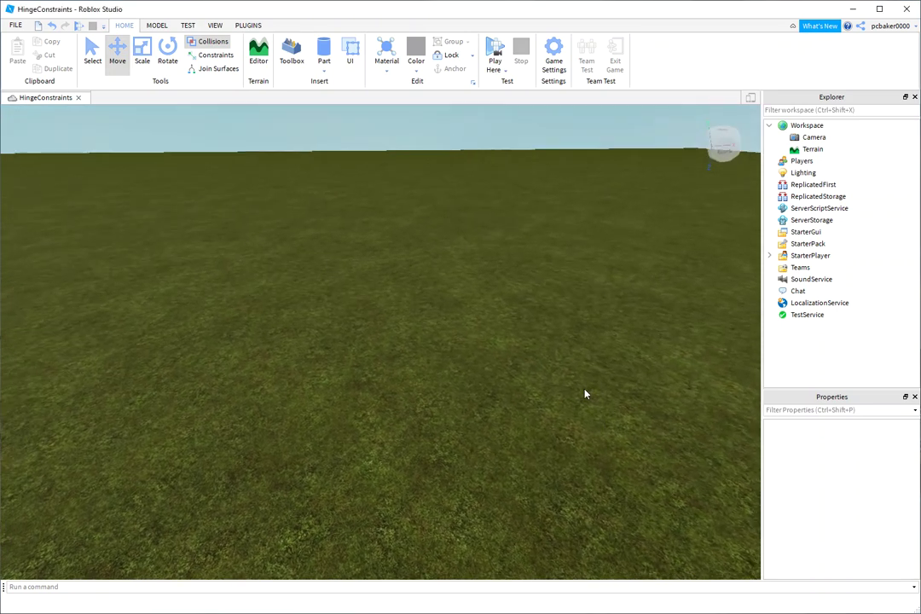
Step: Insert a block part into the workspace and rename it Base
{"action": "right_click_drag", "start_coordinate": [585, 394], "coordinate": [585, 394]}
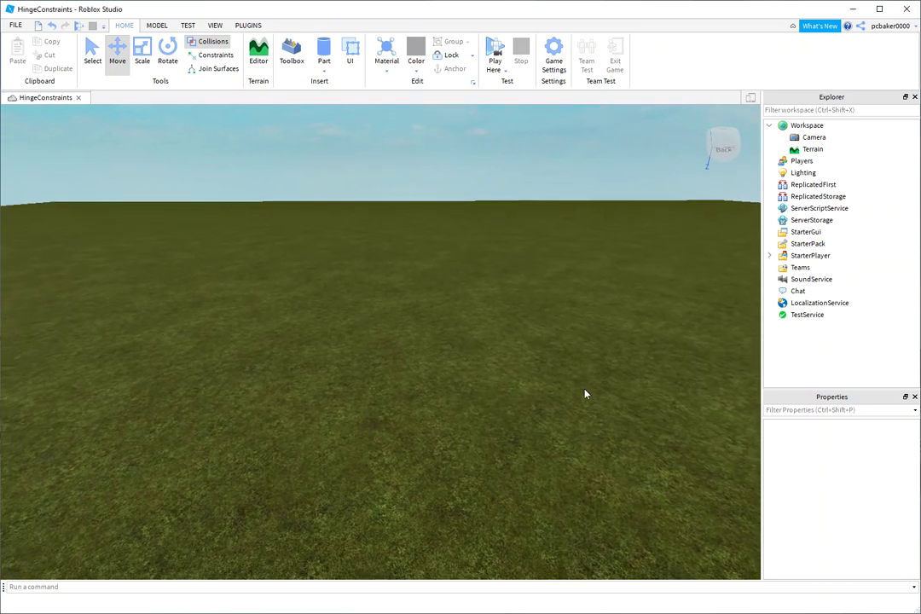
{"action": "left_click", "coordinate": [325, 72]}
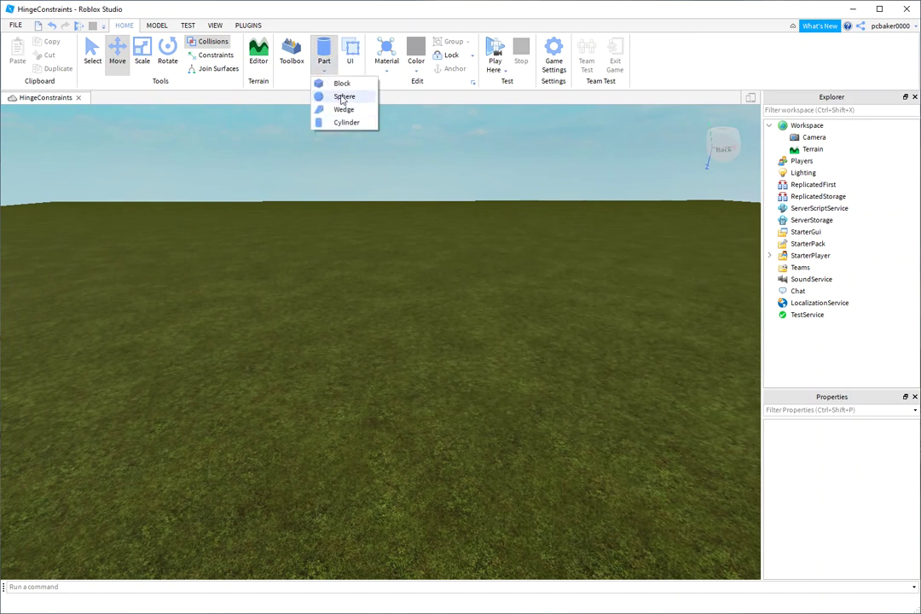
{"action": "left_click", "coordinate": [341, 82]}
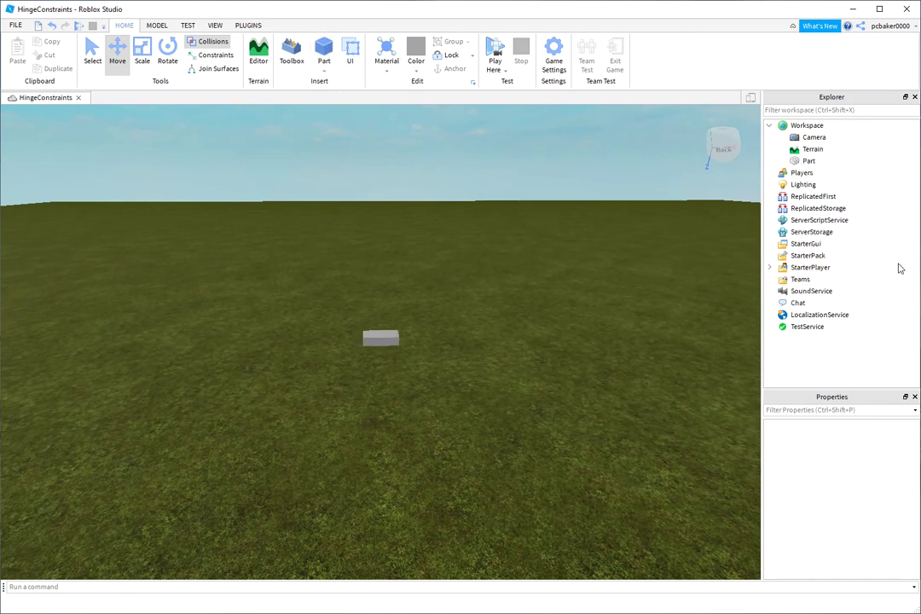
{"action": "left_click", "coordinate": [807, 162]}
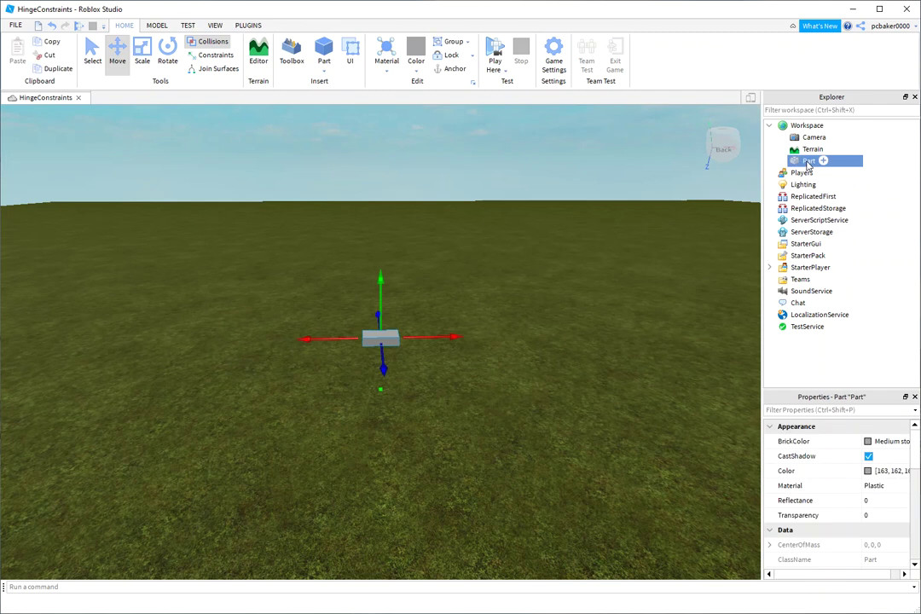
{"action": "left_click", "coordinate": [807, 162]}
{"action": "type", "text": "Base"}
{"action": "key", "text": "Return"}
Step: Set the Base's size to 1, 1, 1 and anchor it
{"action": "scroll", "coordinate": [840, 486], "scroll_direction": "down", "scroll_amount": 8}
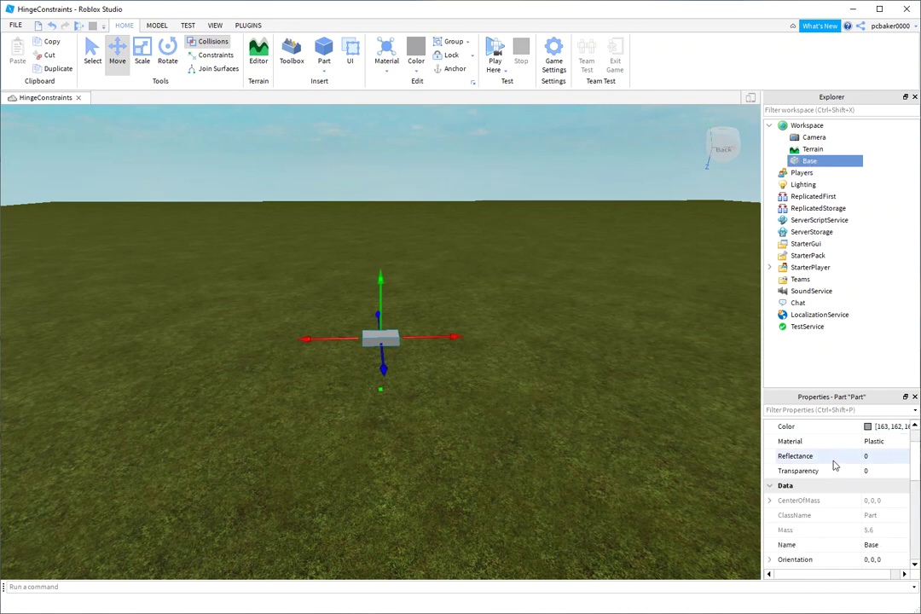
{"action": "left_click", "coordinate": [874, 530]}
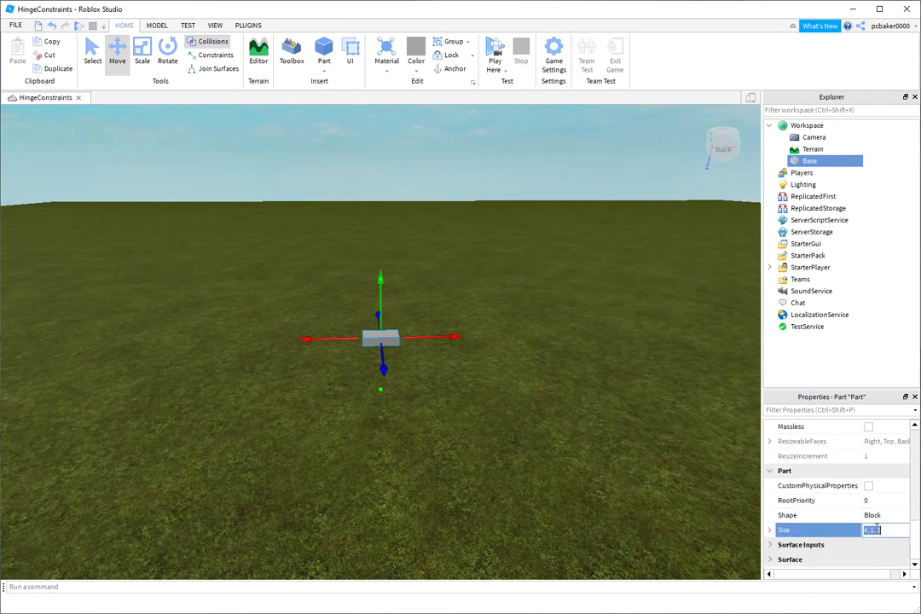
{"action": "type", "text": "1,1,1"}
{"action": "key", "text": "Return"}
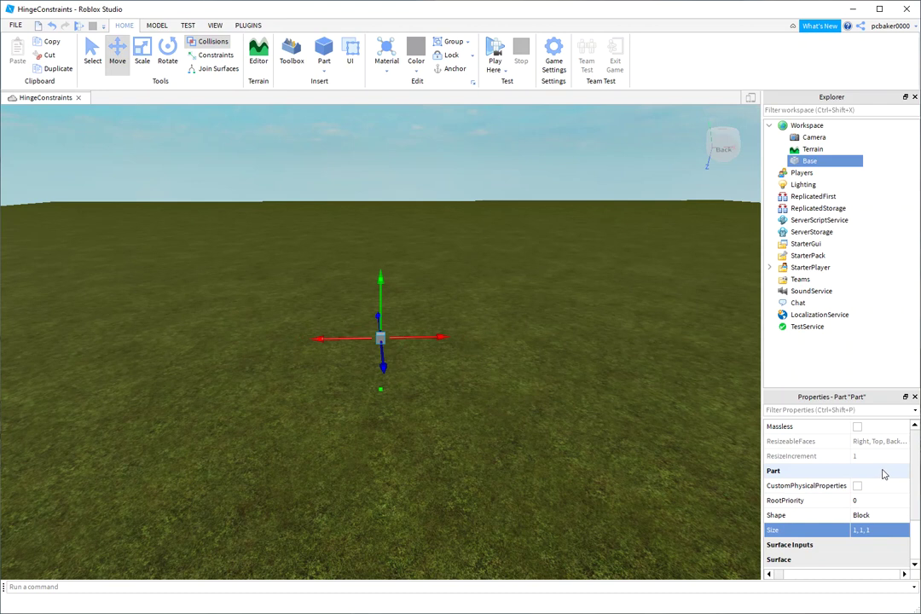
{"action": "scroll", "coordinate": [884, 474], "scroll_direction": "up", "scroll_amount": 2}
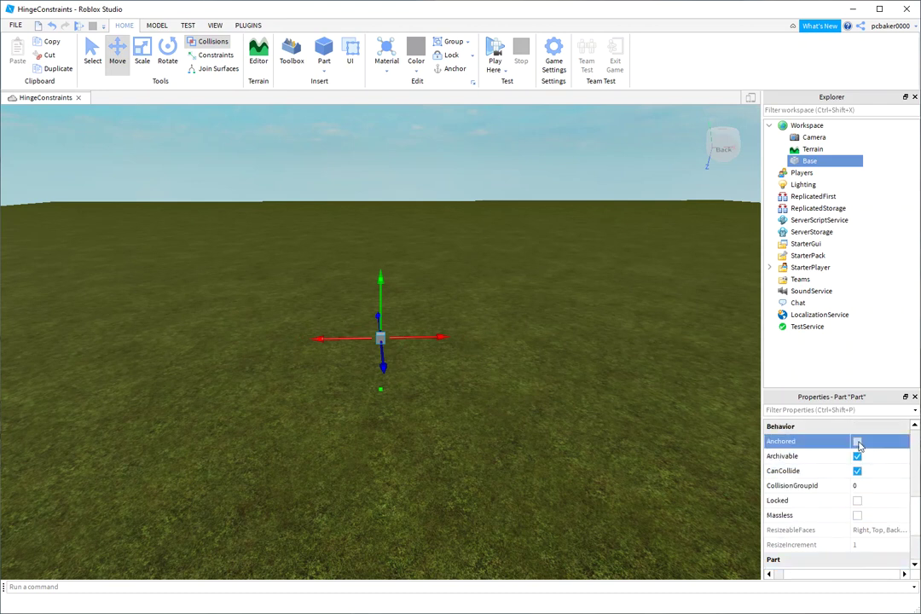
{"action": "left_click", "coordinate": [857, 441]}
{"action": "scroll", "coordinate": [898, 506], "scroll_direction": "down", "scroll_amount": 1}
Step: Set the Base's position to 0, 12.5, 0
{"action": "scroll", "coordinate": [898, 506], "scroll_direction": "up", "scroll_amount": 2}
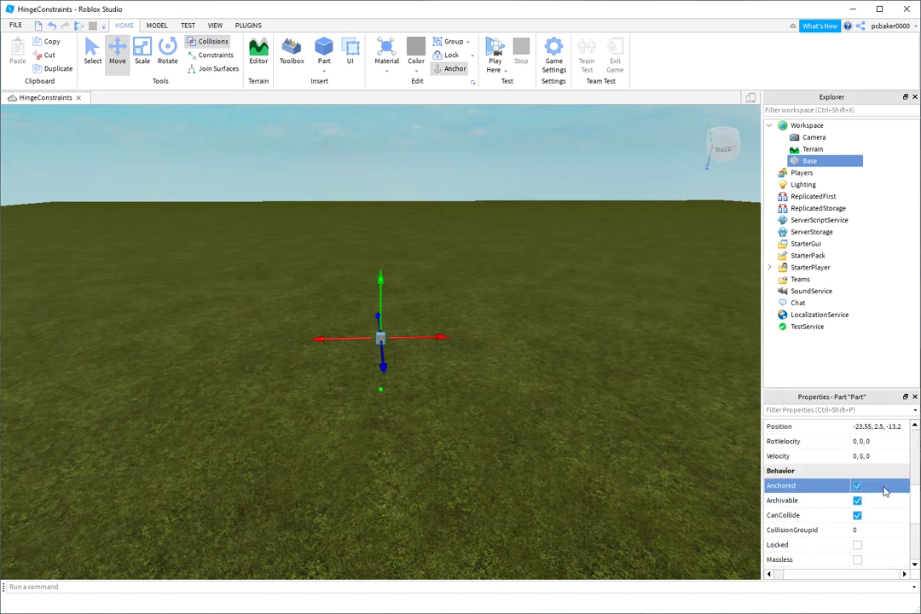
{"action": "left_click", "coordinate": [889, 428]}
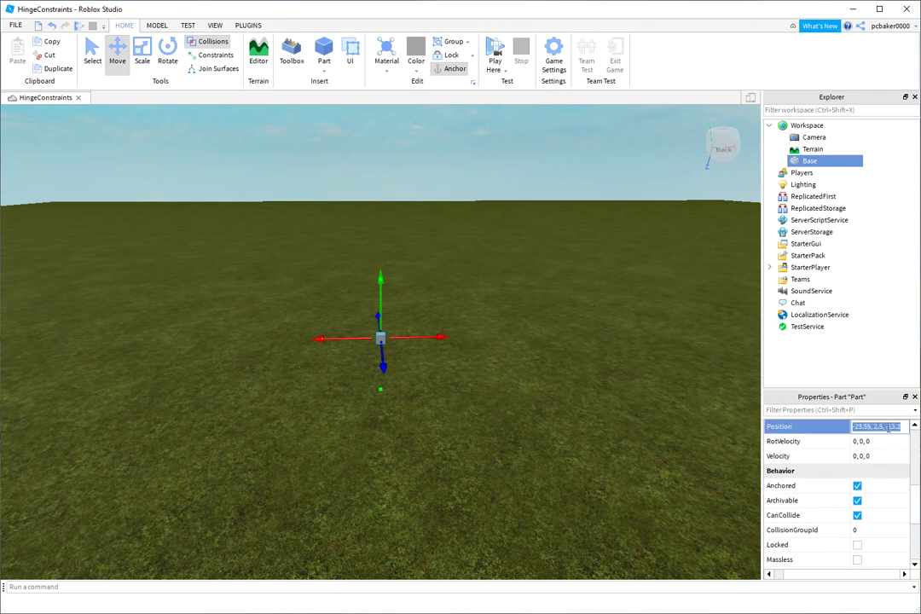
{"action": "type", "text": "0, 12.5, 0"}
{"action": "right_click_drag", "start_coordinate": [575, 425], "coordinate": [506, 407]}
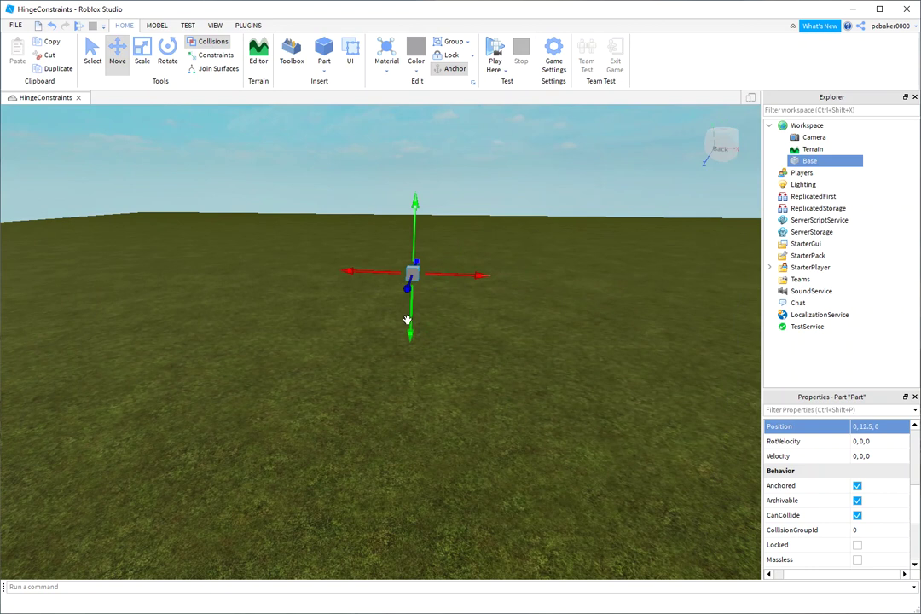
Step: Insert a second block part and rename it Wing
{"action": "right_click_drag", "start_coordinate": [431, 346], "coordinate": [431, 347]}
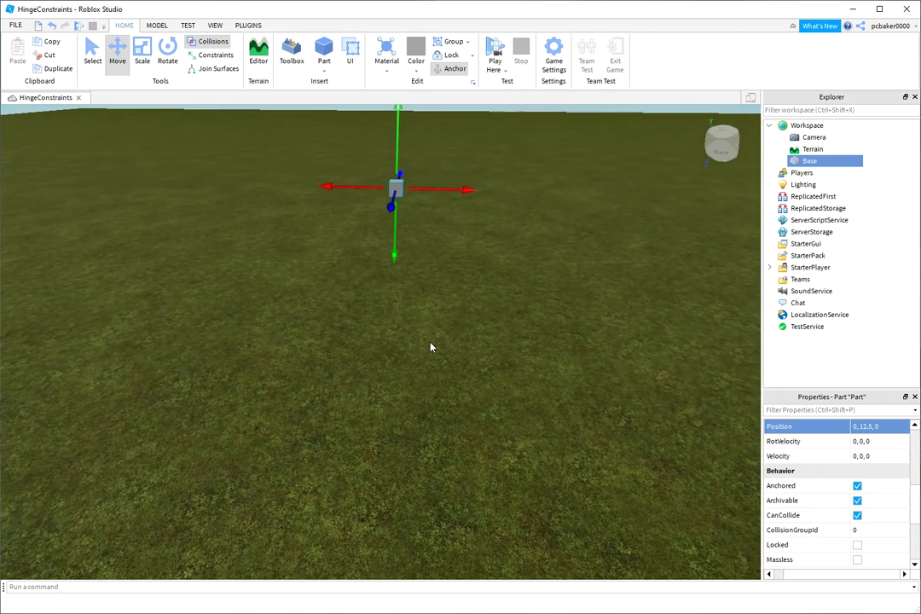
{"action": "left_click", "coordinate": [324, 70]}
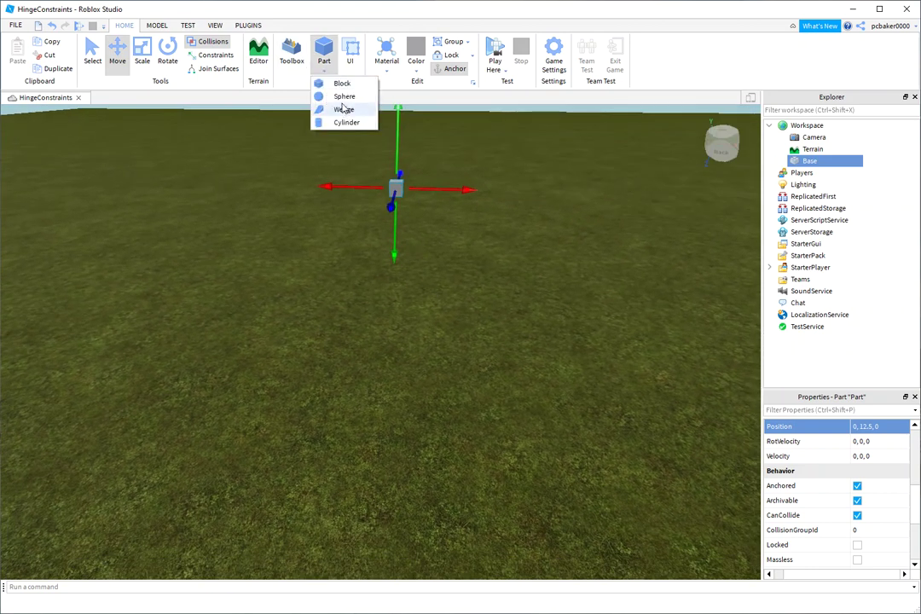
{"action": "left_click", "coordinate": [342, 85]}
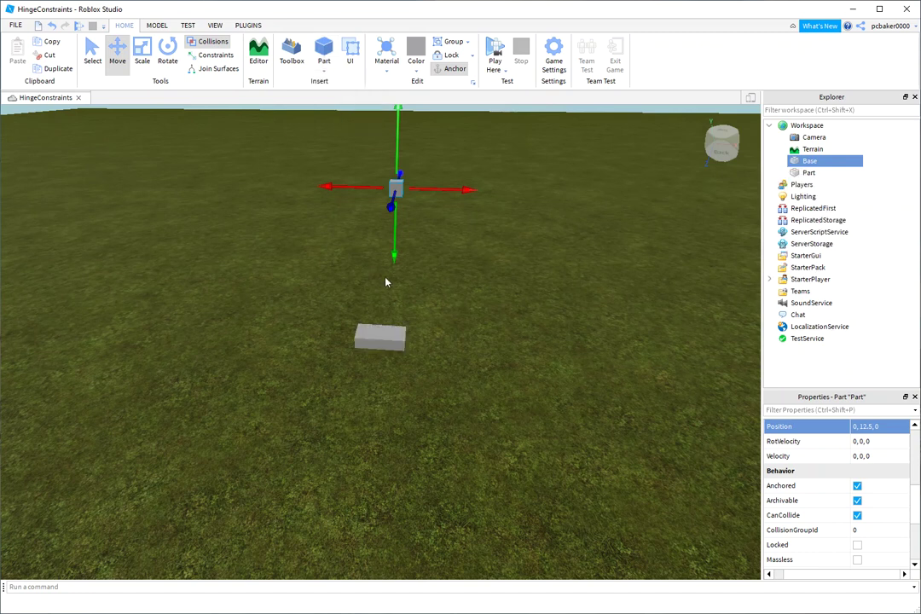
{"action": "left_click", "coordinate": [380, 338]}
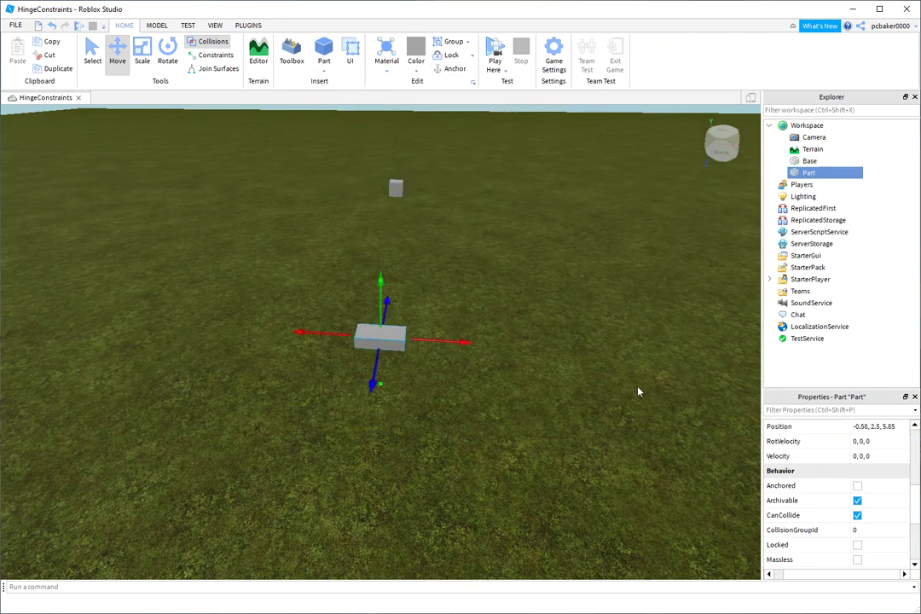
{"action": "double_click", "coordinate": [808, 173]}
{"action": "type", "text": "Whng"}
{"action": "key", "text": "Return"}
Step: Set the Wing's size to 12, 1.5, 0.2
{"action": "scroll", "coordinate": [860, 480], "scroll_direction": "down", "scroll_amount": 3}
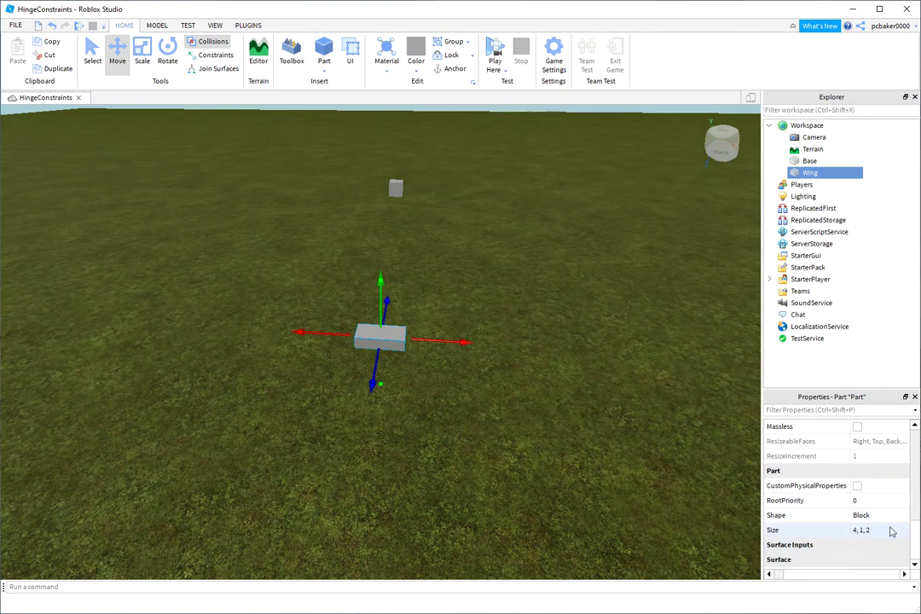
{"action": "left_click", "coordinate": [889, 530]}
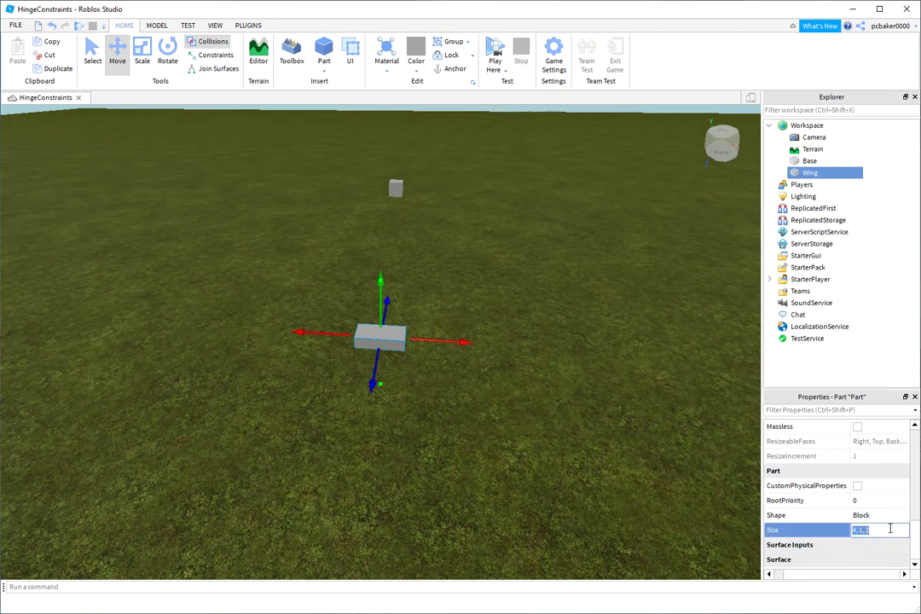
{"action": "type", "text": "12"}
{"action": "type", "text": ", 1.5, .2"}
{"action": "key", "text": "Return"}
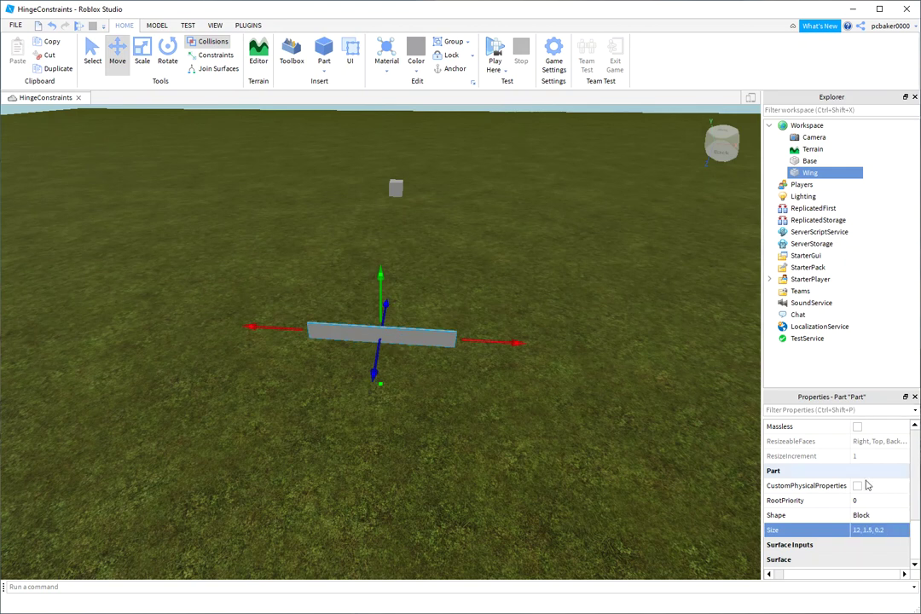
Step: Set the Wing's position to 0, 13.75, 0
{"action": "scroll", "coordinate": [861, 487], "scroll_direction": "up", "scroll_amount": 2}
{"action": "scroll", "coordinate": [861, 484], "scroll_direction": "down", "scroll_amount": 1}
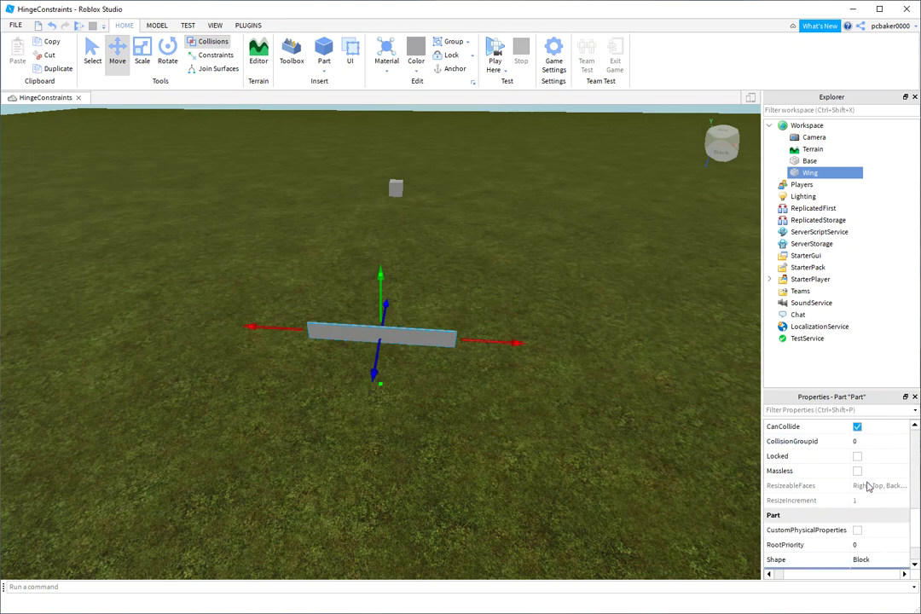
{"action": "scroll", "coordinate": [848, 475], "scroll_direction": "up", "scroll_amount": 1}
{"action": "scroll", "coordinate": [848, 474], "scroll_direction": "down", "scroll_amount": 1}
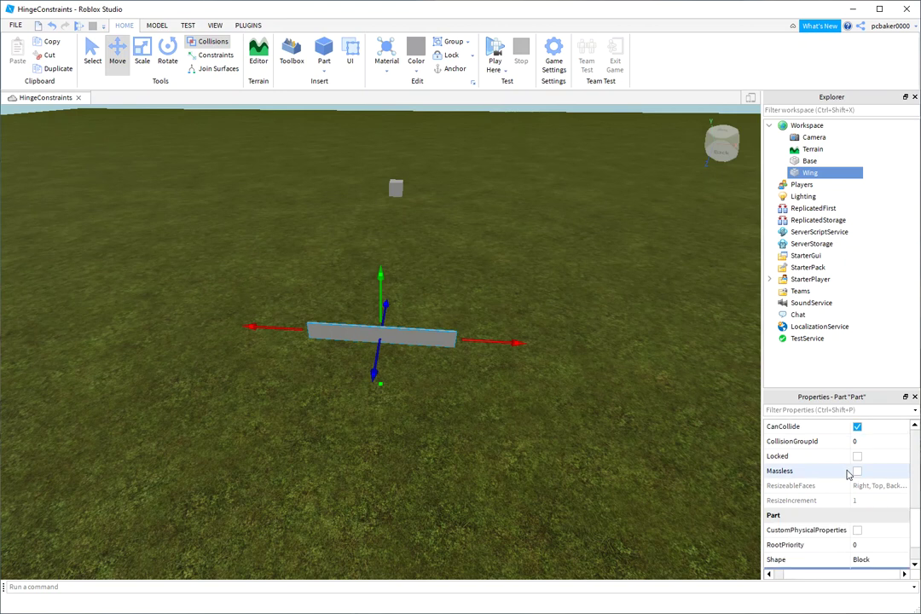
{"action": "scroll", "coordinate": [848, 474], "scroll_direction": "up", "scroll_amount": 1}
{"action": "scroll", "coordinate": [849, 474], "scroll_direction": "up", "scroll_amount": 2}
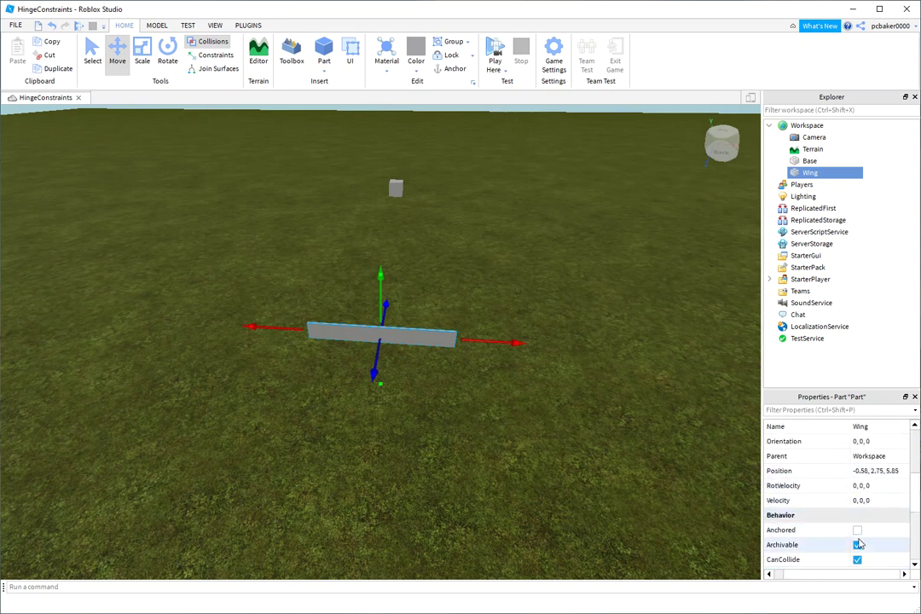
{"action": "left_click", "coordinate": [882, 470]}
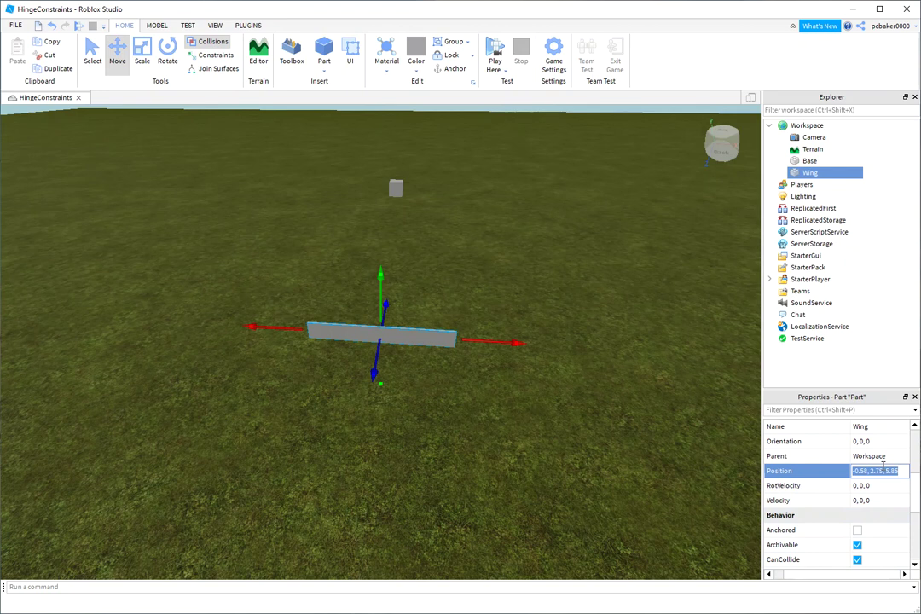
{"action": "type", "text": "0, 13.75, 0"}
{"action": "key", "text": "Return"}
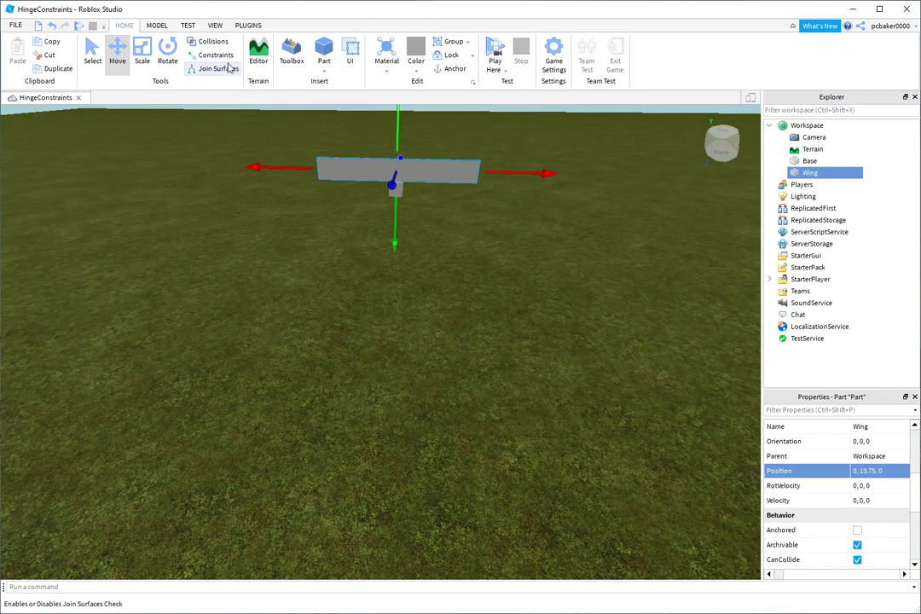
Step: Turn off collisions and set the Wing's position to 0, 12.5, 0
{"action": "left_click", "coordinate": [891, 471]}
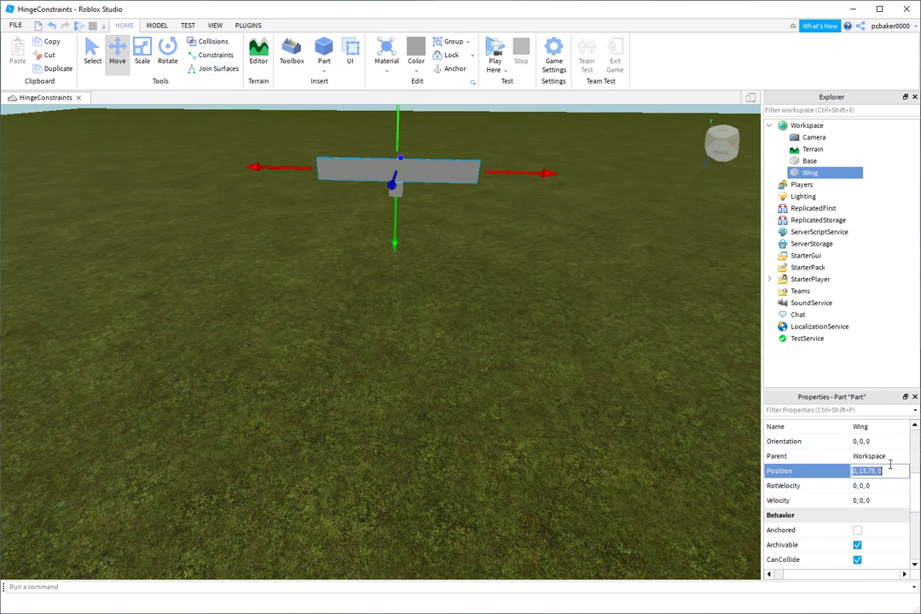
{"action": "type", "text": "0, 12.5, 0"}
{"action": "key", "text": "Return"}
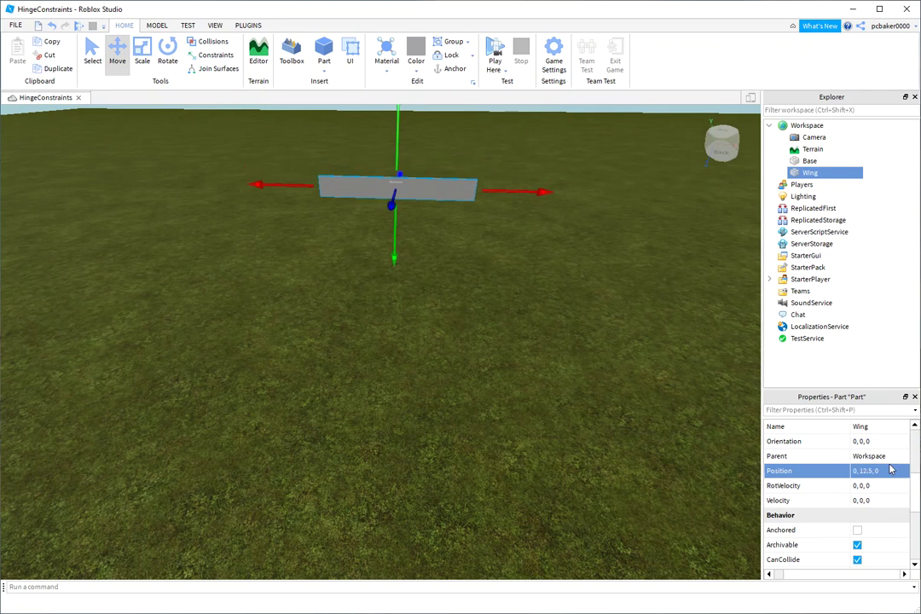
Step: Move the Wing out of the Base along the Z axis to about Z 4.61
{"action": "right_click_drag", "start_coordinate": [195, 276], "coordinate": [445, 456]}
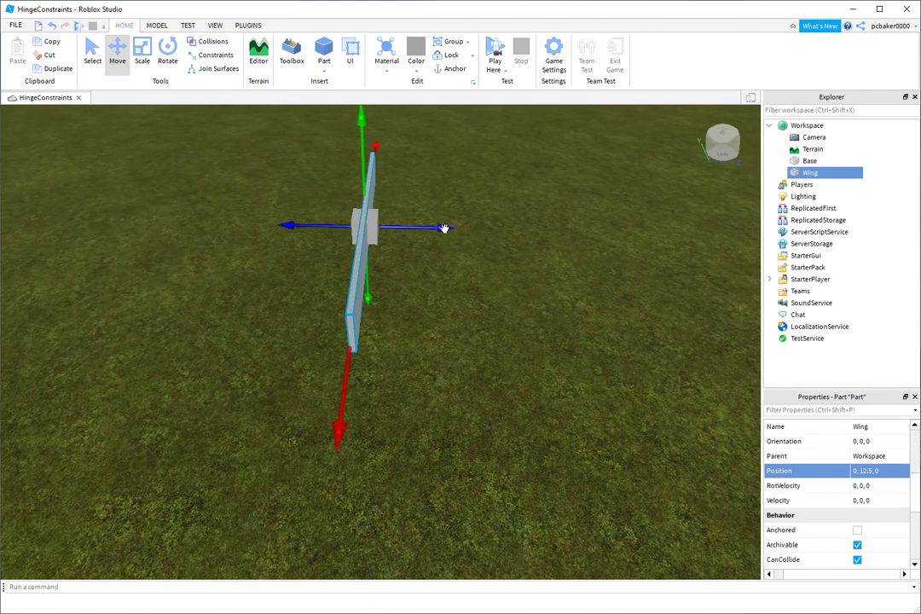
{"action": "left_click_drag", "start_coordinate": [440, 228], "coordinate": [563, 227]}
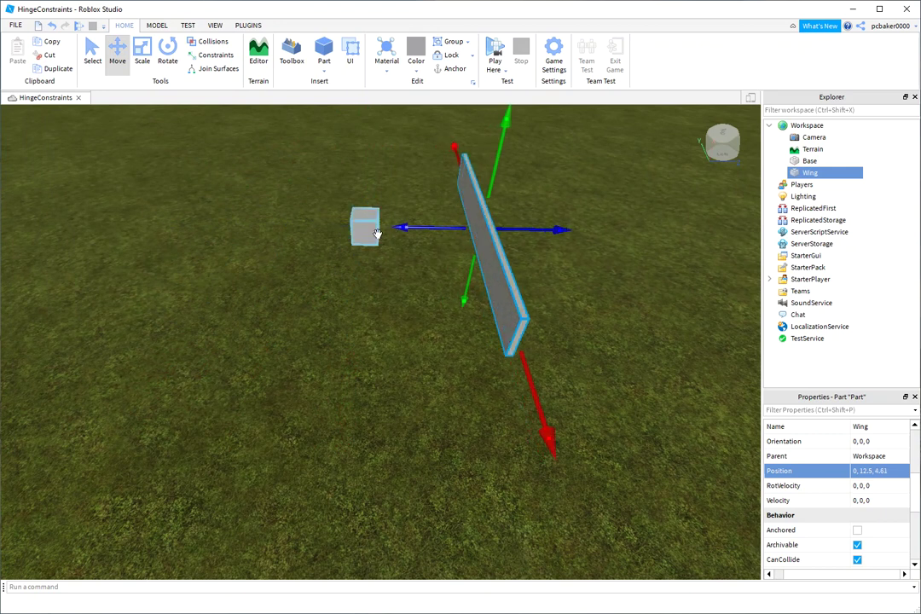
{"action": "left_click", "coordinate": [157, 26]}
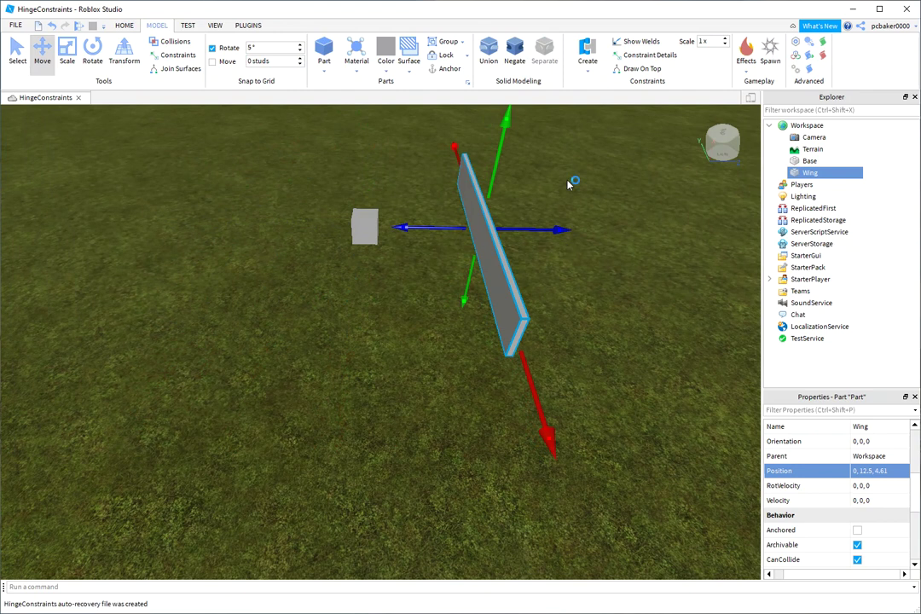
{"action": "left_click", "coordinate": [587, 55]}
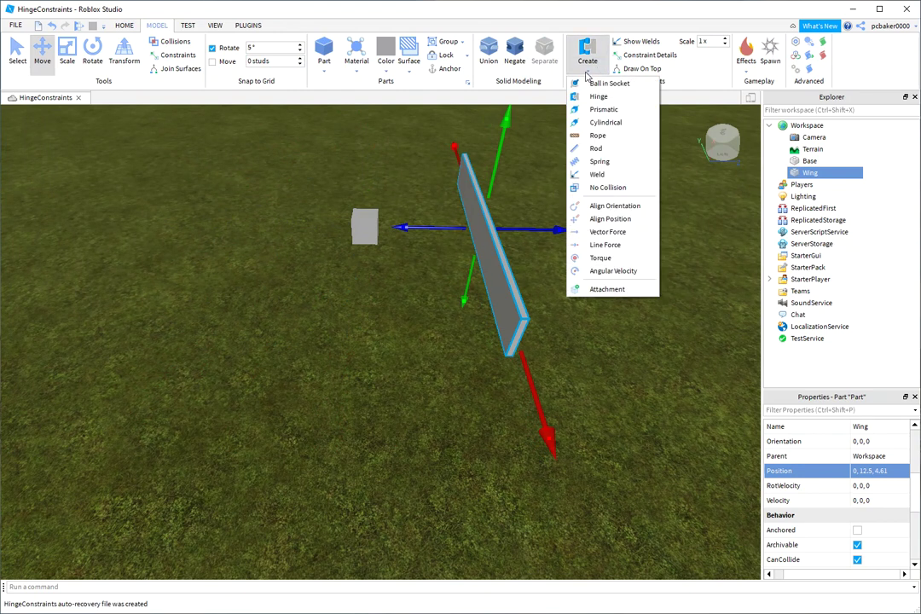
{"action": "left_click", "coordinate": [601, 288]}
{"action": "left_click", "coordinate": [588, 53]}
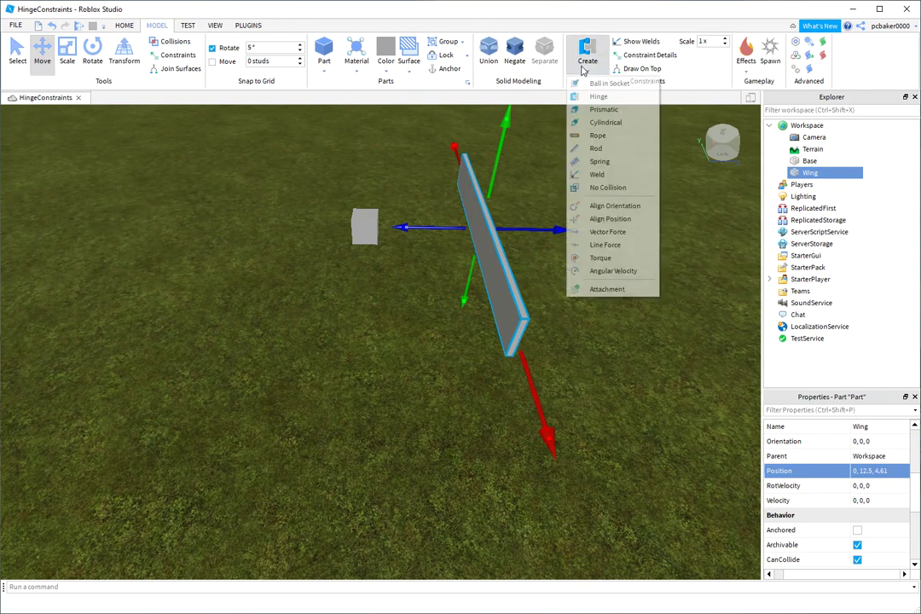
{"action": "left_click", "coordinate": [583, 289]}
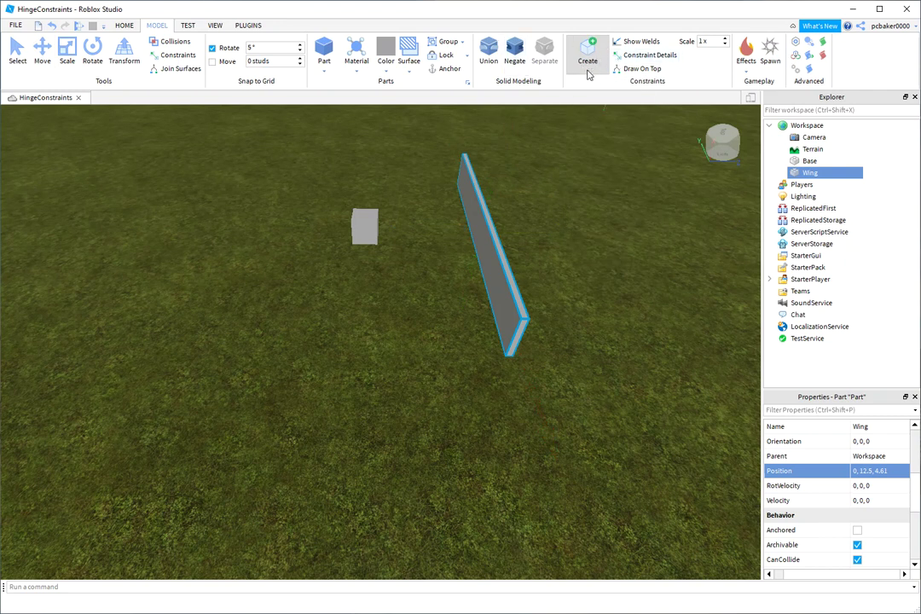
Step: Create a hinge constraint from the Base's face toward the Wing to an attachment point on the Wing
{"action": "left_click", "coordinate": [588, 68]}
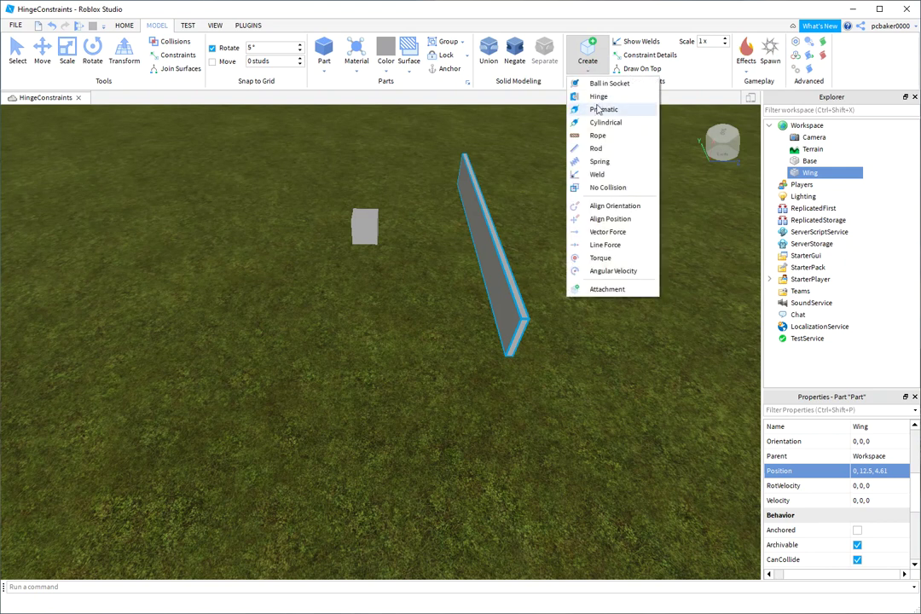
{"action": "left_click", "coordinate": [590, 97]}
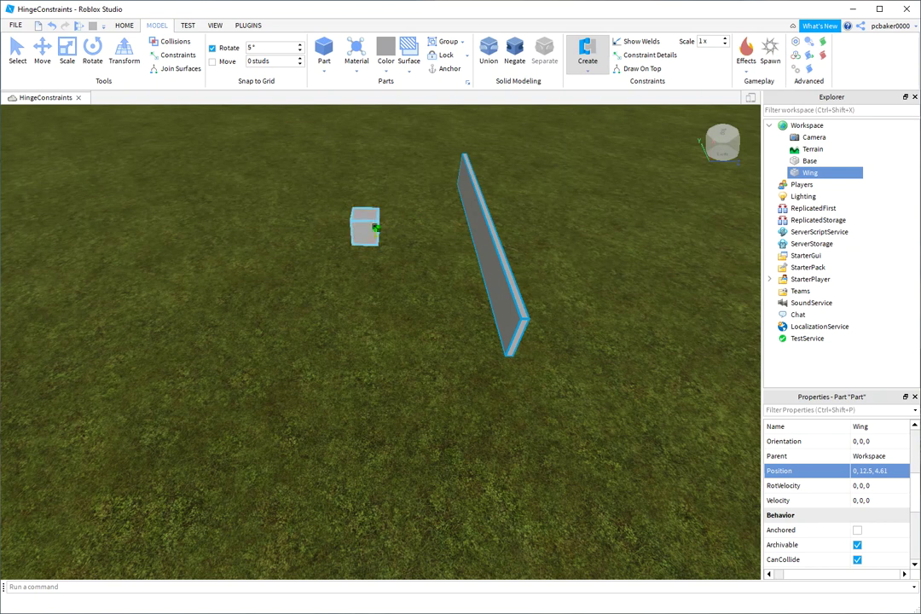
{"action": "left_click", "coordinate": [375, 226]}
{"action": "left_click", "coordinate": [376, 226]}
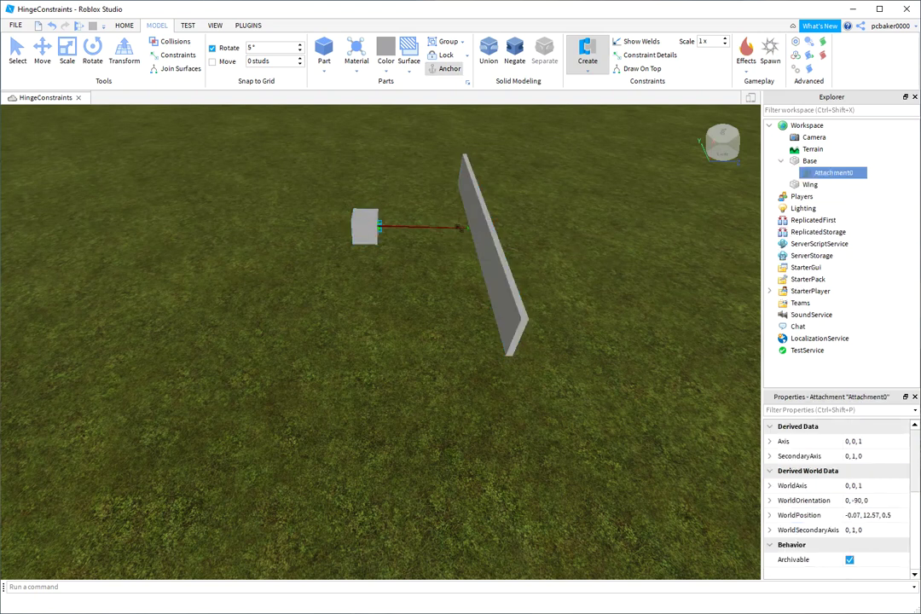
{"action": "right_click_drag", "start_coordinate": [460, 228], "coordinate": [376, 230]}
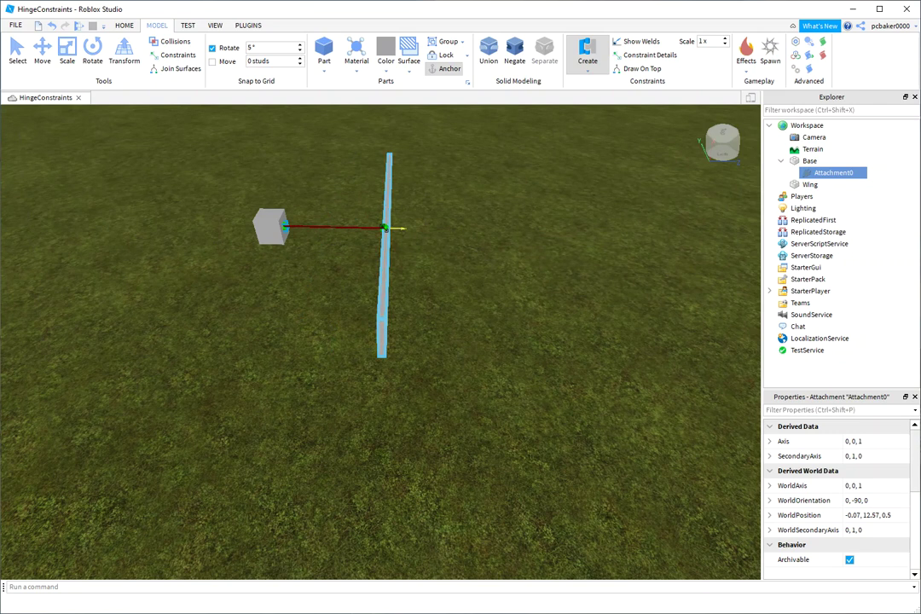
{"action": "left_click", "coordinate": [385, 228]}
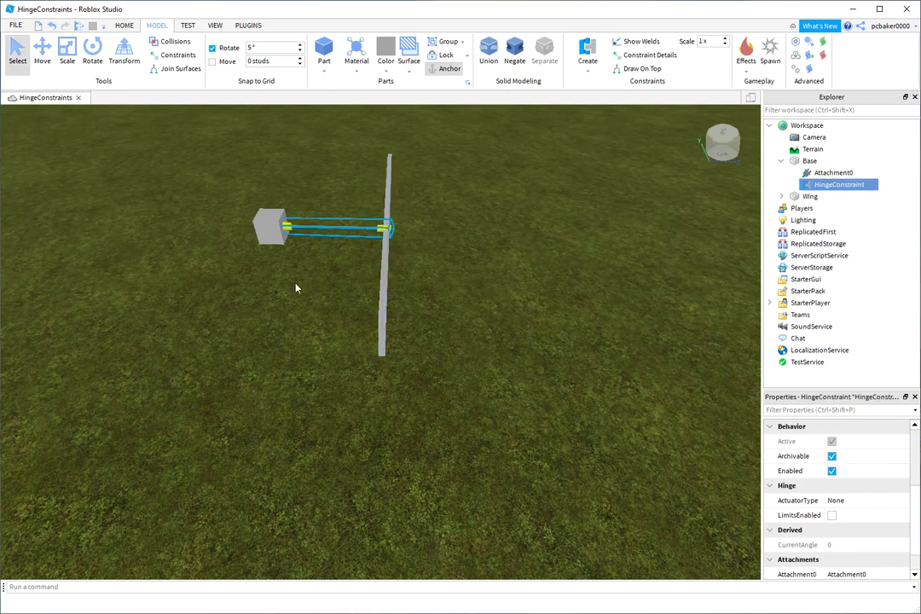
Step: Set the world position of the Base's Attachment0 to 0, 12.5, 0
{"action": "right_click_drag", "start_coordinate": [296, 288], "coordinate": [359, 323]}
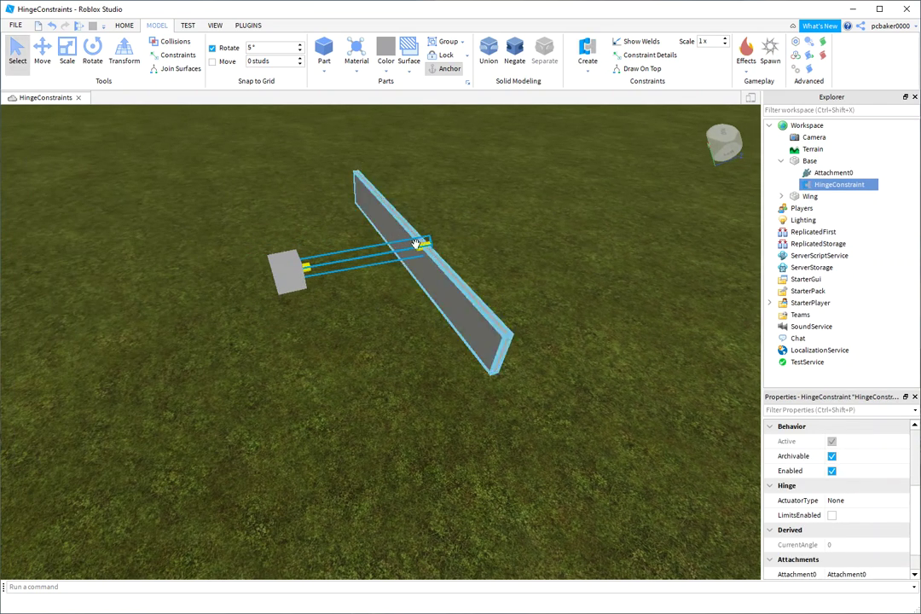
{"action": "left_click", "coordinate": [813, 174]}
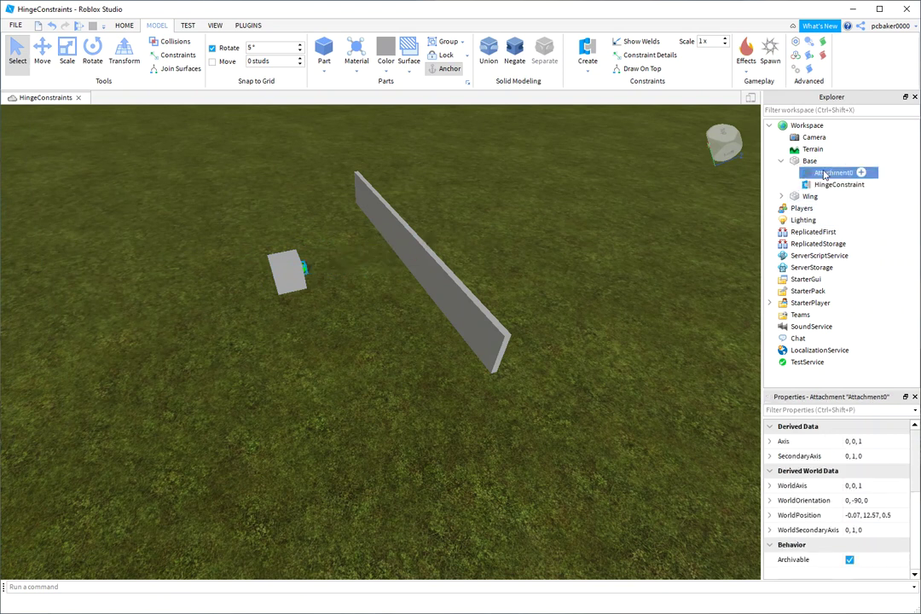
{"action": "left_click", "coordinate": [866, 519]}
{"action": "scroll", "coordinate": [885, 511], "scroll_direction": "up", "scroll_amount": 3}
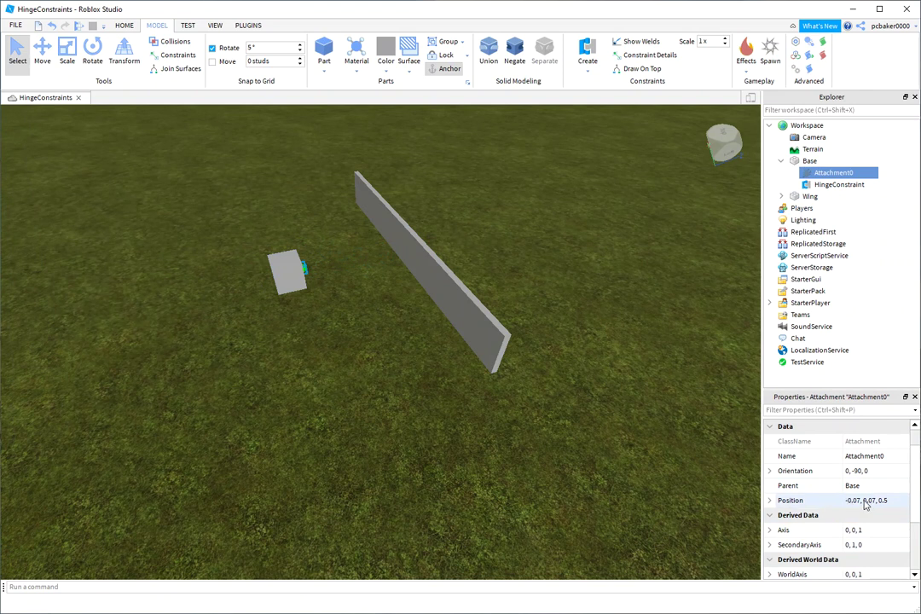
{"action": "scroll", "coordinate": [868, 525], "scroll_direction": "down", "scroll_amount": 3}
{"action": "left_click", "coordinate": [893, 515]}
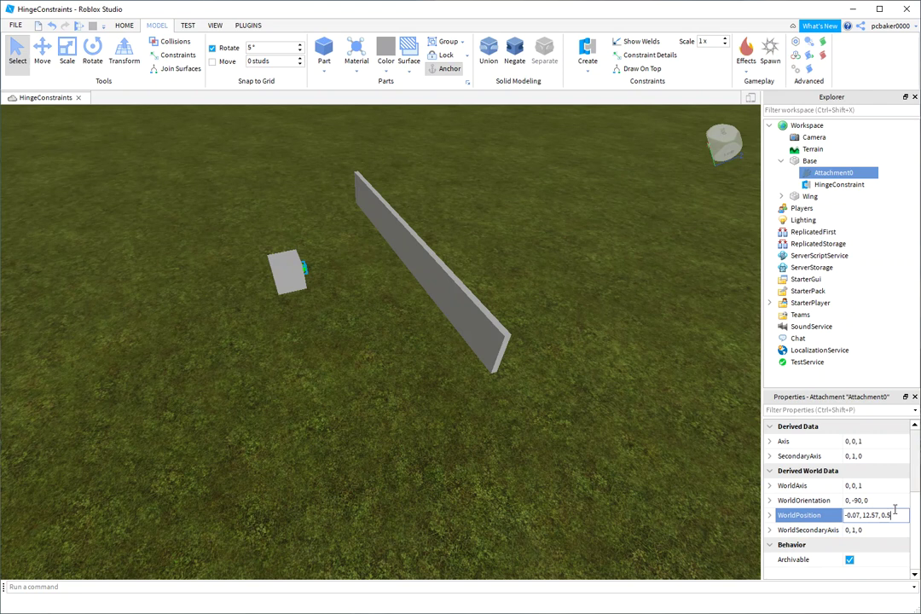
{"action": "key", "text": "BackSpace"}
{"action": "key", "text": "BackSpace"}
{"action": "key", "text": "BackSpace"}
{"action": "key", "text": "BackSpace"}
{"action": "key", "text": "BackSpace"}
{"action": "key", "text": "BackSpace"}
{"action": "key", "text": "BackSpace"}
{"action": "key", "text": "BackSpace"}
{"action": "key", "text": "BackSpace"}
{"action": "key", "text": "BackSpace"}
{"action": "key", "text": "BackSpace"}
{"action": "key", "text": "BackSpace"}
{"action": "key", "text": "BackSpace"}
{"action": "key", "text": "BackSpace"}
{"action": "key", "text": "Return"}
Step: Move Attachment0 along the Z axis to the Base's face toward the Wing, at about Z 0.46
{"action": "key", "text": "a"}
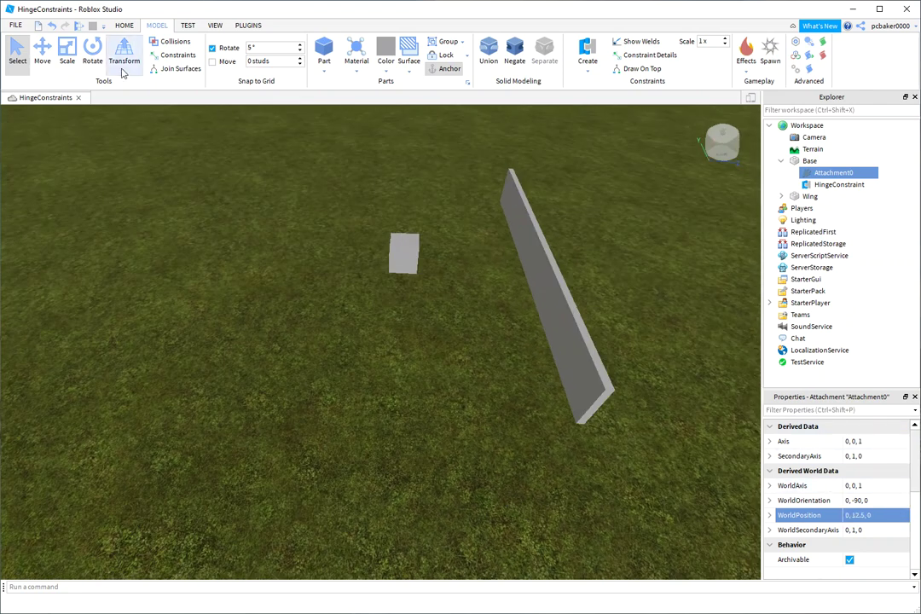
{"action": "left_click", "coordinate": [42, 53]}
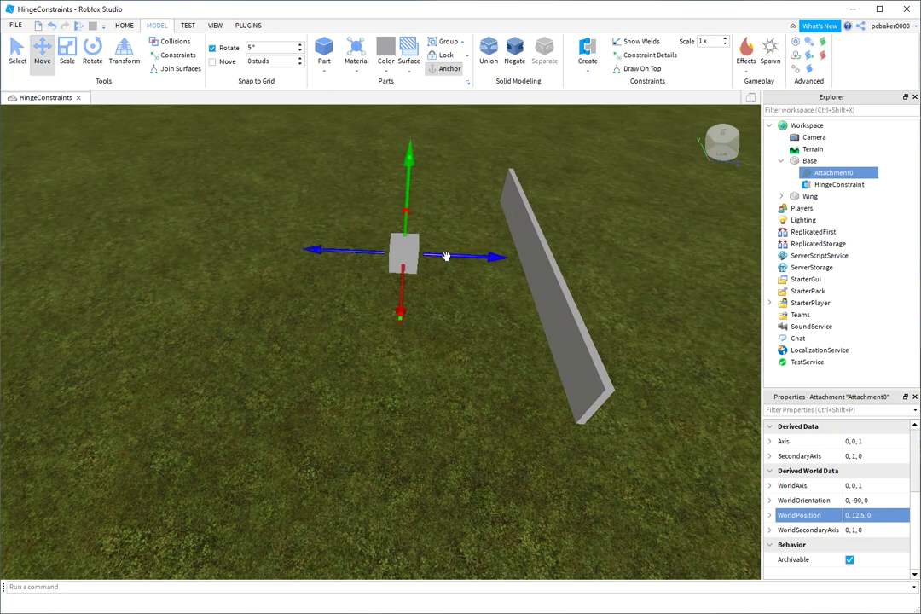
{"action": "left_click_drag", "start_coordinate": [445, 256], "coordinate": [458, 256]}
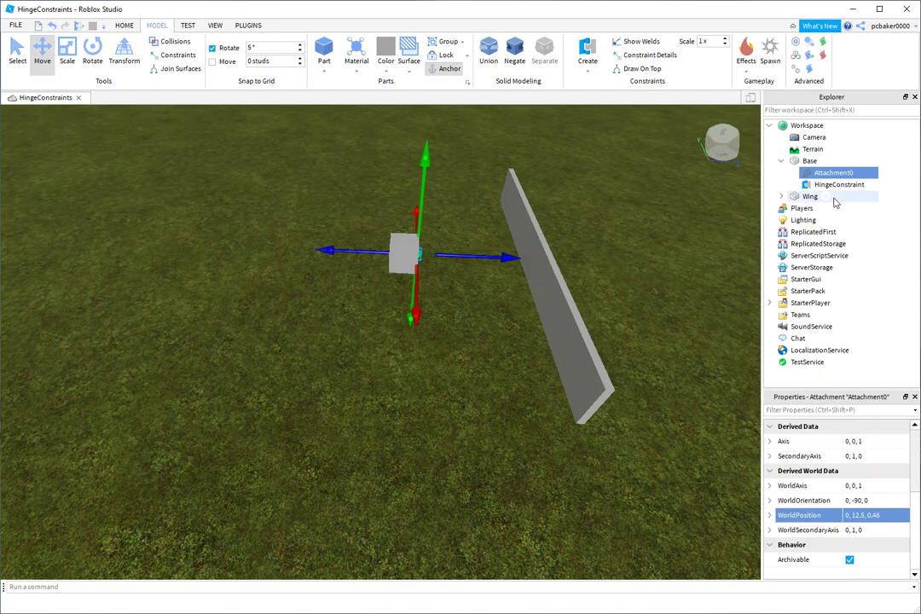
Step: Set the world position of the Wing's Attachment1 to 0, 12.5, 0 and move it along Z onto the Wing at about Z 4.51
{"action": "left_click", "coordinate": [781, 196]}
{"action": "left_click", "coordinate": [810, 209]}
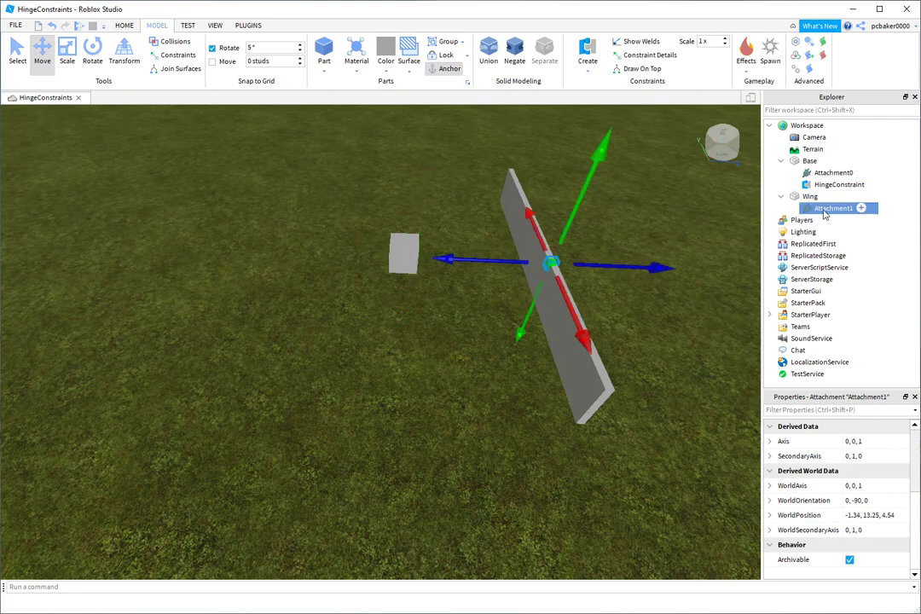
{"action": "left_click", "coordinate": [887, 515]}
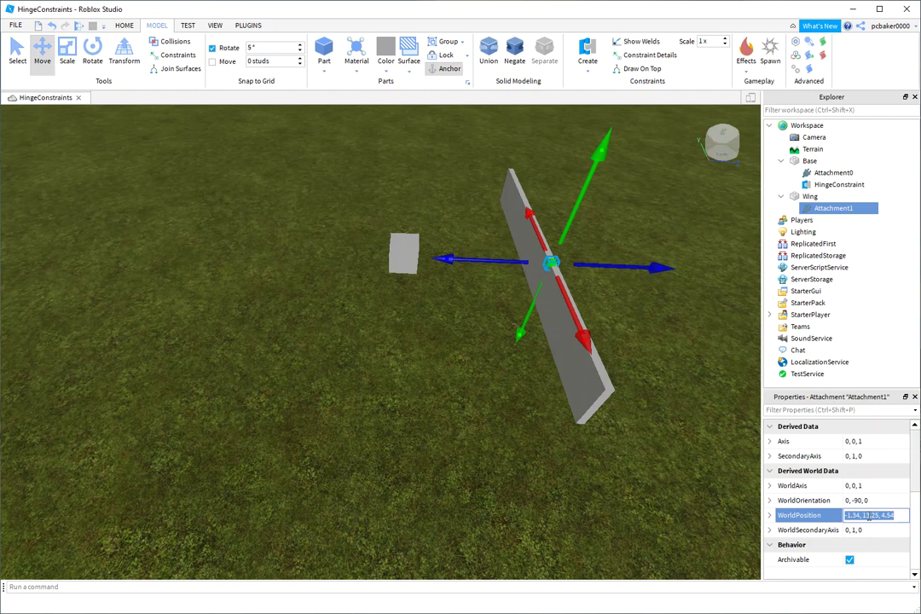
{"action": "type", "text": "0, 12.5, 0"}
{"action": "key", "text": "Return"}
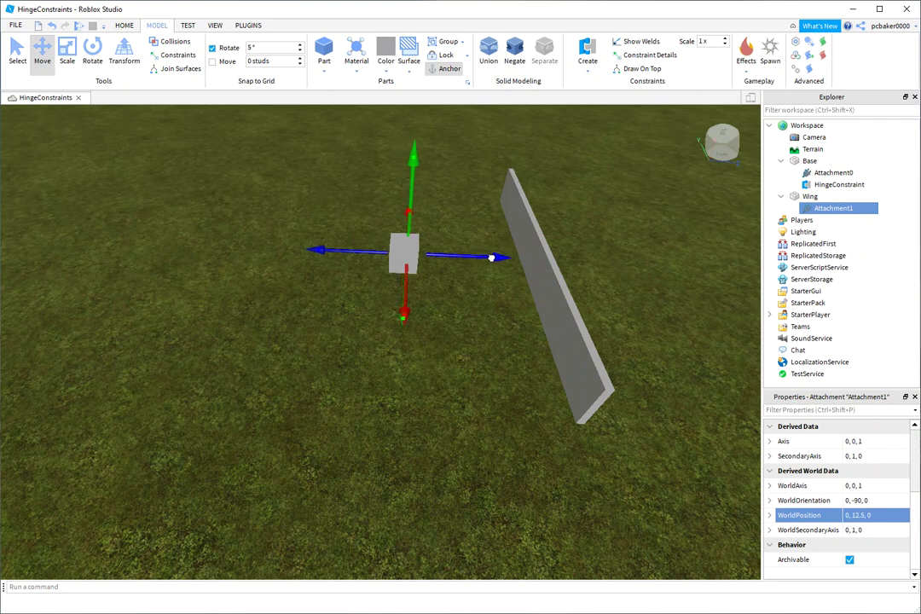
{"action": "left_click_drag", "start_coordinate": [493, 256], "coordinate": [623, 264]}
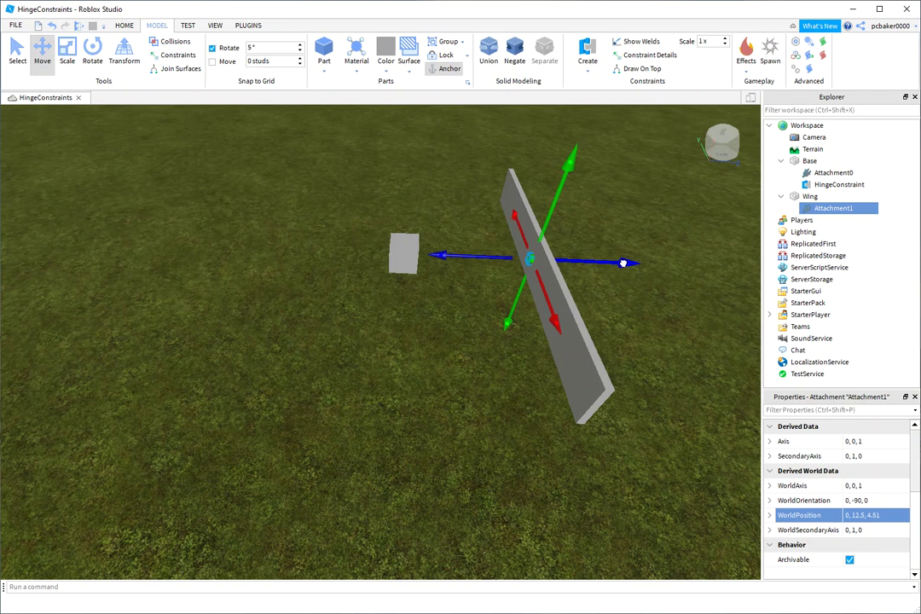
Step: Set the actuator type of the HingeConstraint to Motor
{"action": "left_click", "coordinate": [834, 186]}
{"action": "right_click_drag", "start_coordinate": [681, 454], "coordinate": [662, 462]}
{"action": "scroll", "coordinate": [635, 417], "scroll_direction": "down", "scroll_amount": 3}
{"action": "scroll", "coordinate": [669, 450], "scroll_direction": "up", "scroll_amount": 5}
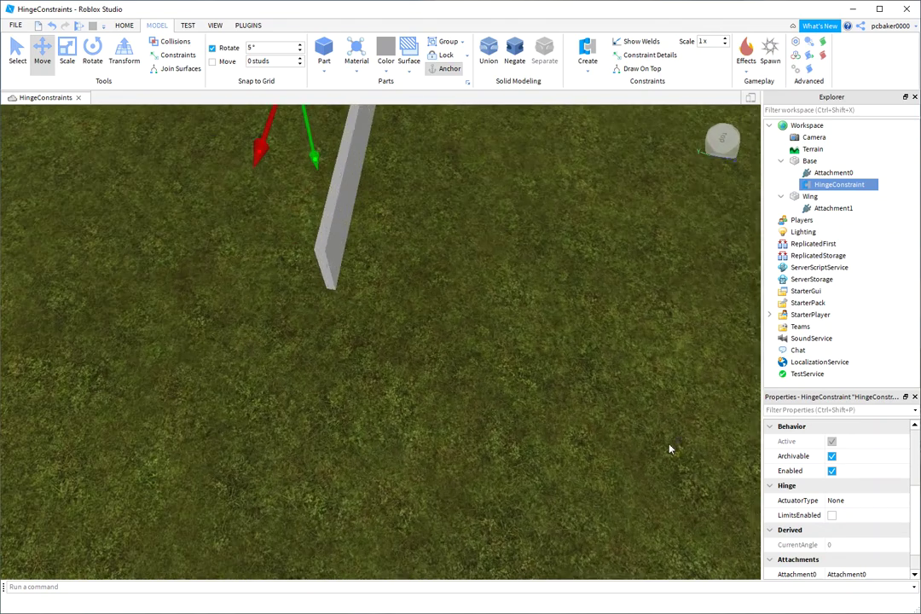
{"action": "scroll", "coordinate": [669, 449], "scroll_direction": "down", "scroll_amount": 3}
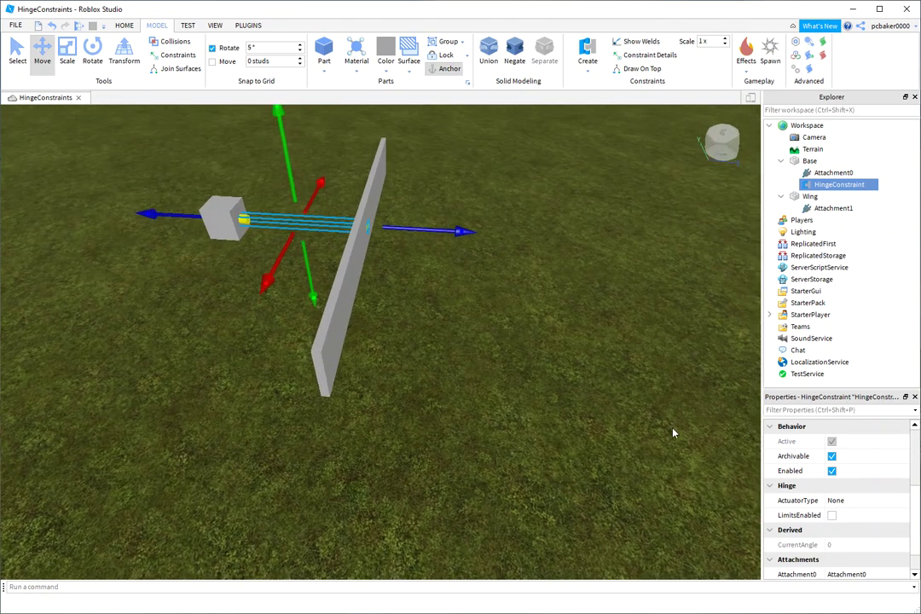
{"action": "scroll", "coordinate": [864, 496], "scroll_direction": "down", "scroll_amount": 1}
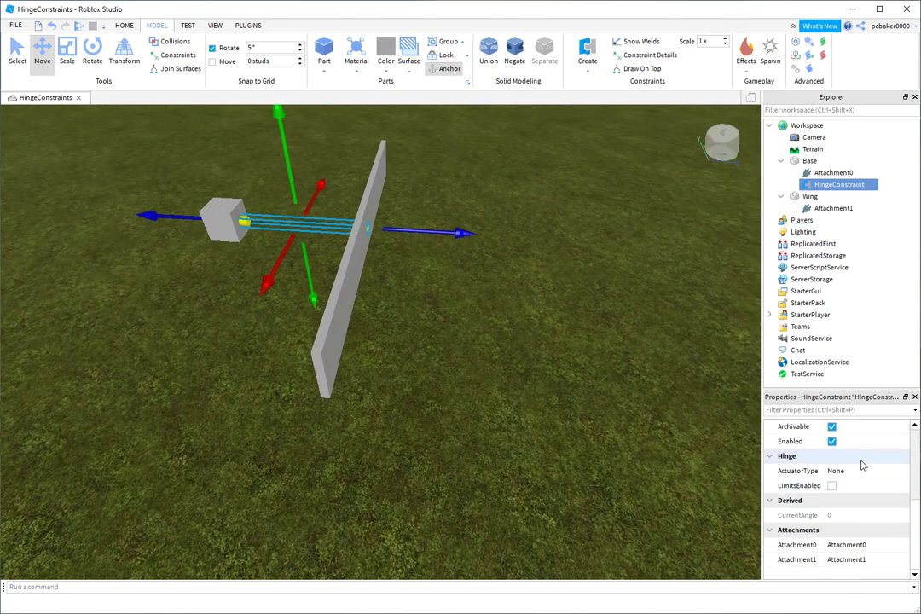
{"action": "scroll", "coordinate": [861, 465], "scroll_direction": "up", "scroll_amount": 3}
{"action": "scroll", "coordinate": [861, 464], "scroll_direction": "up", "scroll_amount": 1}
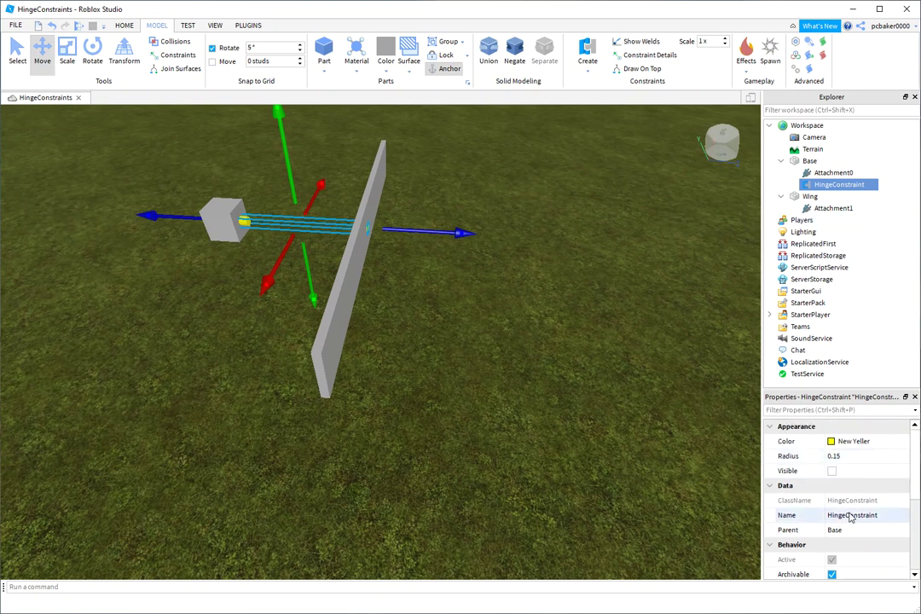
{"action": "scroll", "coordinate": [847, 494], "scroll_direction": "down", "scroll_amount": 2}
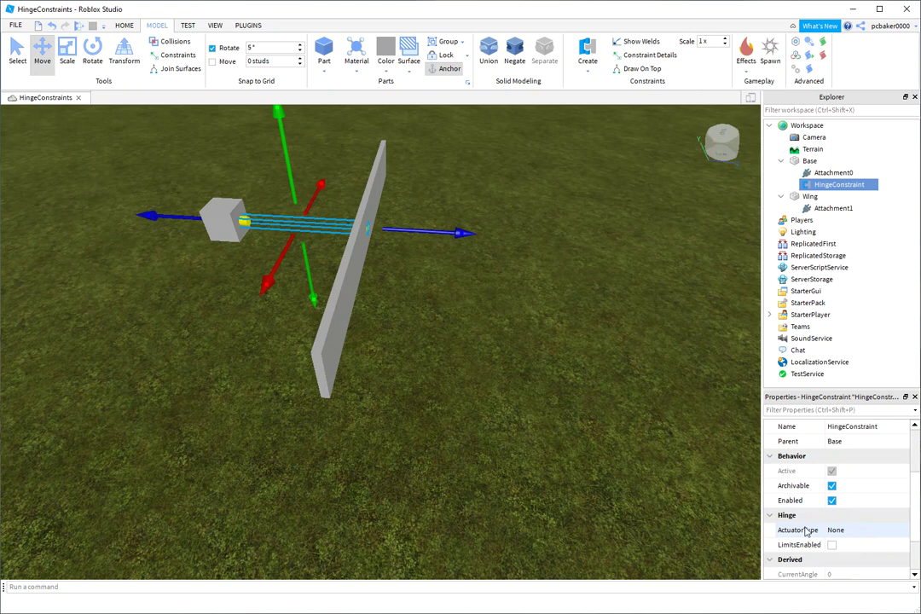
{"action": "left_click", "coordinate": [870, 534]}
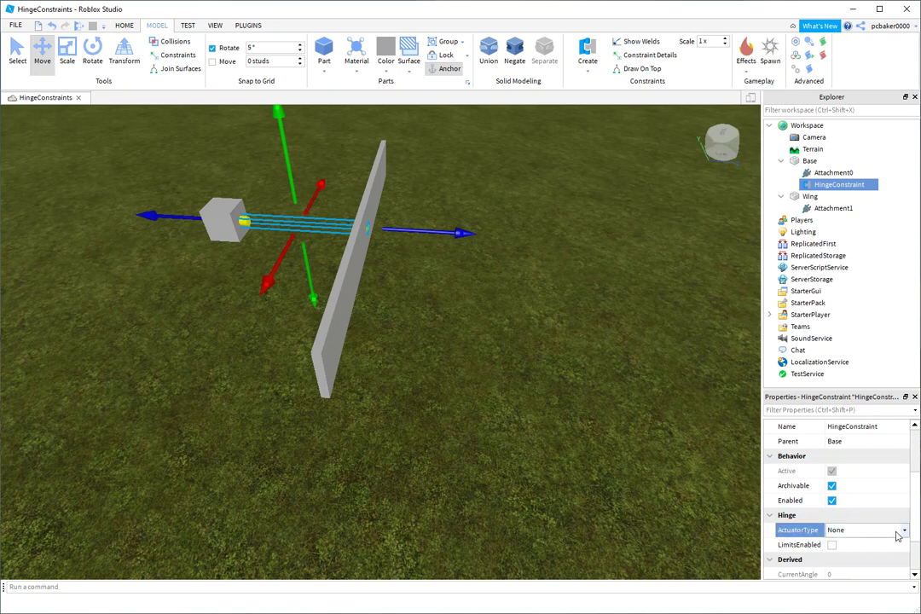
{"action": "left_click", "coordinate": [906, 534]}
{"action": "left_click", "coordinate": [845, 550]}
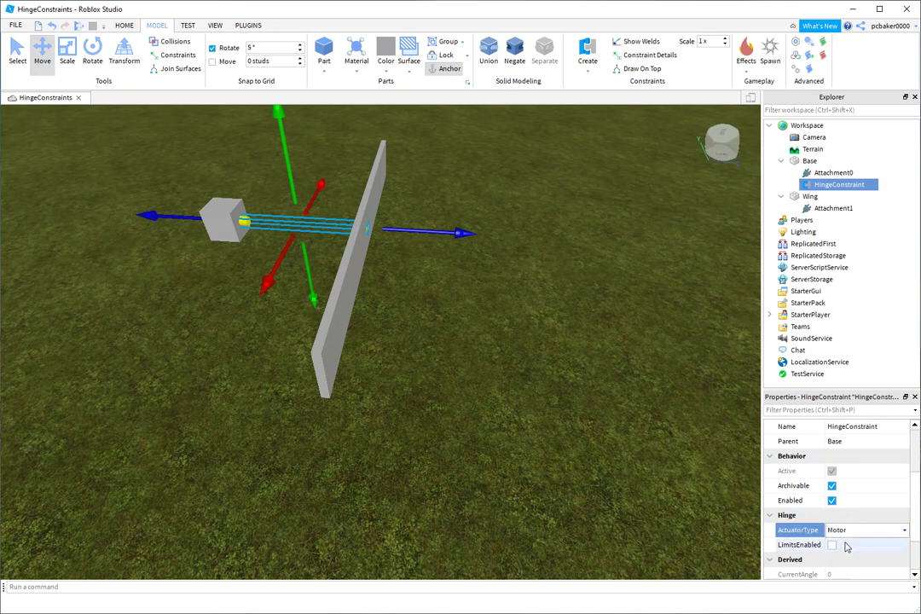
Step: Set the hinge motor's angular velocity to 6 and its maximum torque to 1000000
{"action": "scroll", "coordinate": [849, 529], "scroll_direction": "down", "scroll_amount": 2}
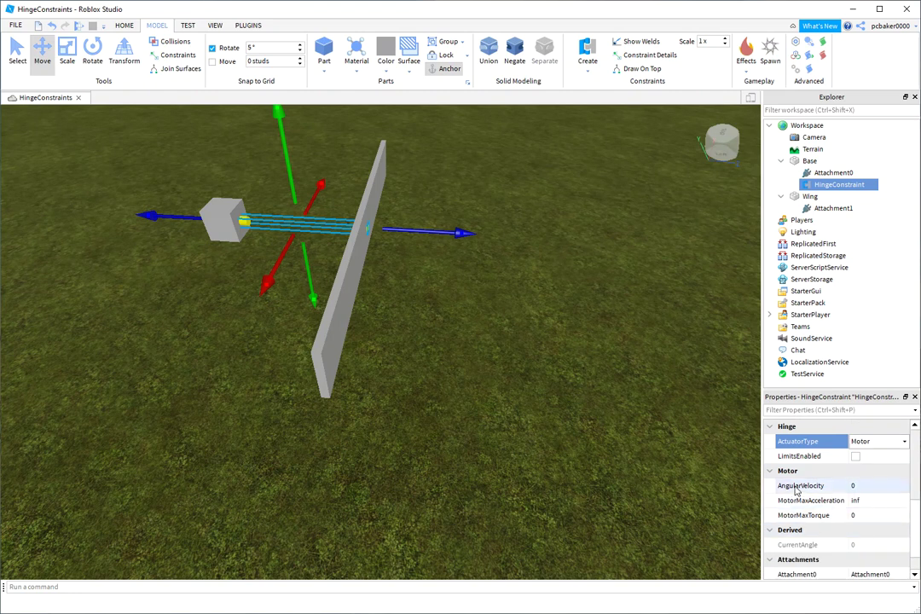
{"action": "left_click", "coordinate": [864, 486]}
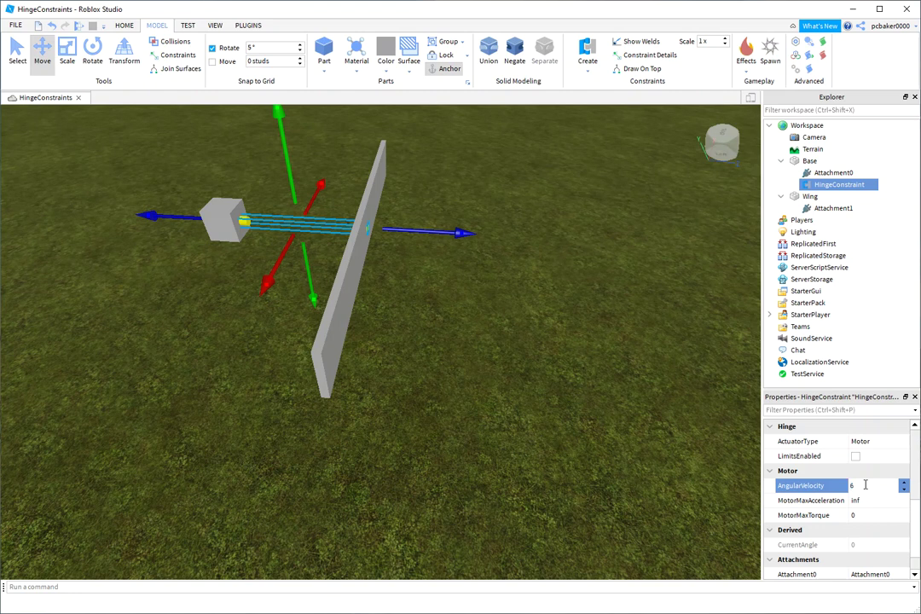
{"action": "key", "text": "Return"}
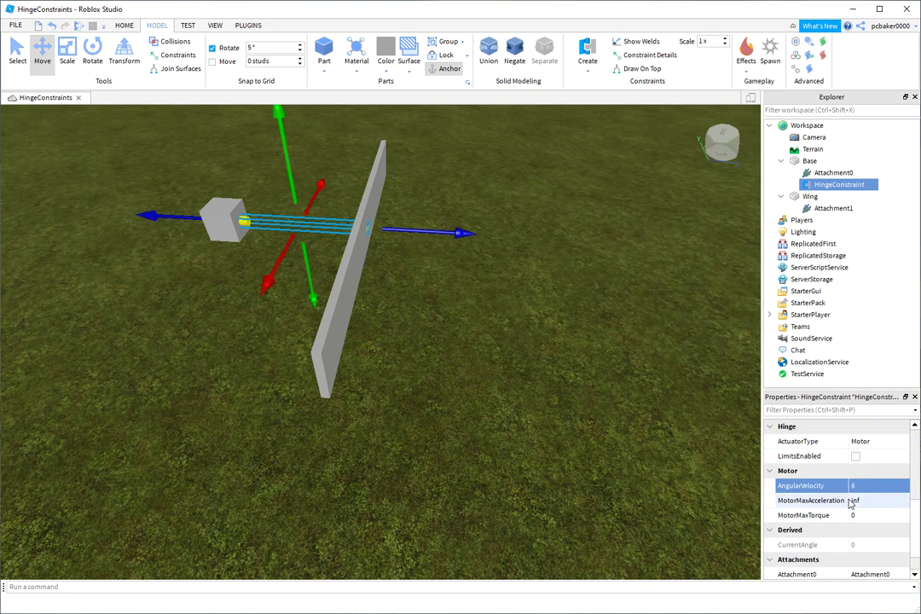
{"action": "left_click", "coordinate": [863, 517]}
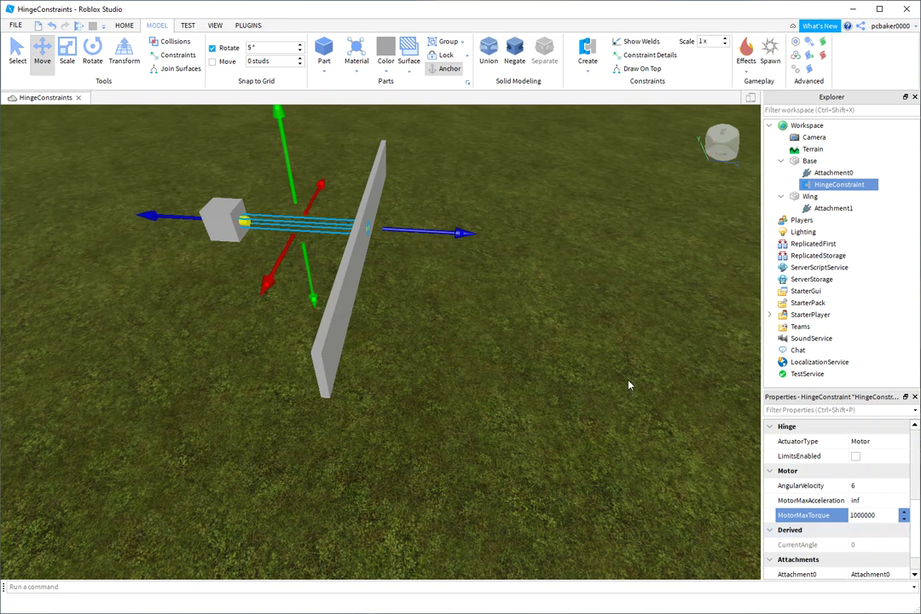
{"action": "left_click", "coordinate": [461, 236]}
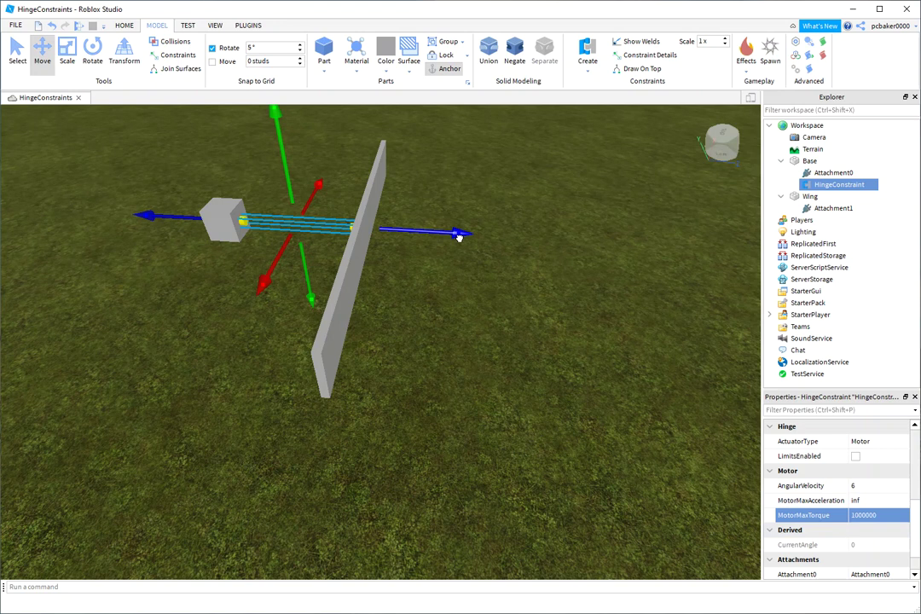
Step: Move the Wing along Z until it rests against the Base at Z 0.6, using collisions for the final approach, and turn collisions off
{"action": "left_click", "coordinate": [807, 197]}
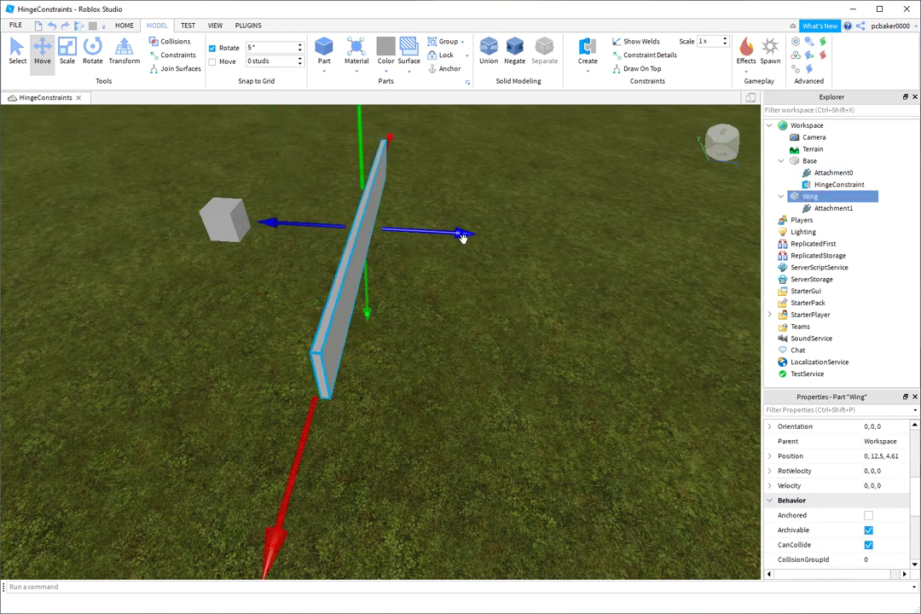
{"action": "left_click_drag", "start_coordinate": [462, 238], "coordinate": [350, 238]}
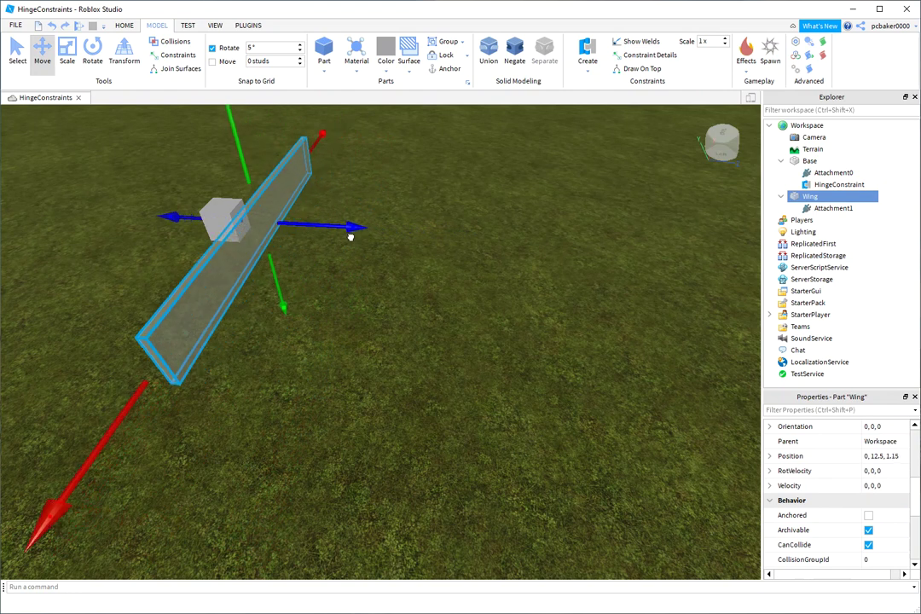
{"action": "right_click_drag", "start_coordinate": [350, 238], "coordinate": [386, 248]}
{"action": "mouse_move", "coordinate": [482, 229]}
{"action": "left_mouse_down"}
{"action": "mouse_move", "coordinate": [469, 231]}
{"action": "mouse_move", "coordinate": [477, 229]}
{"action": "left_mouse_up"}
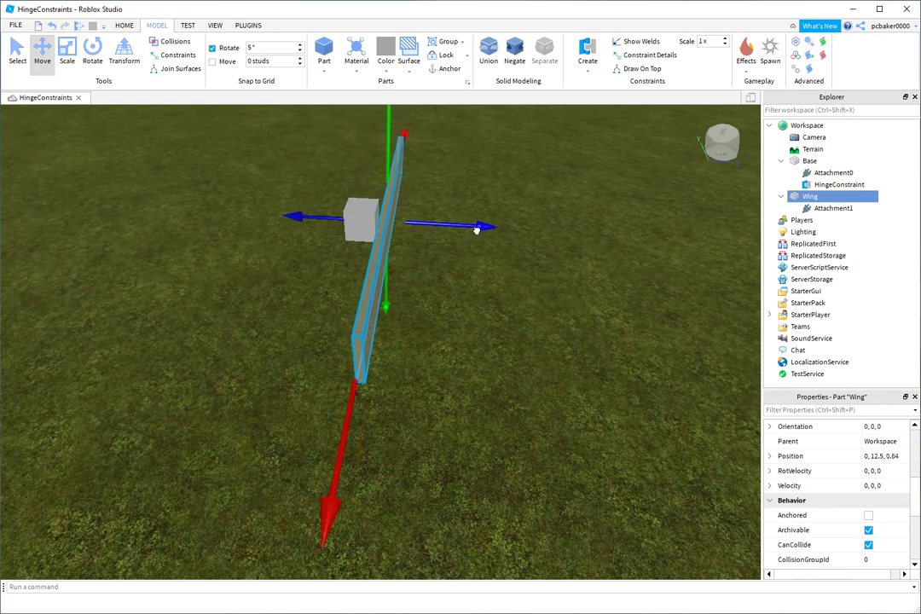
{"action": "left_click", "coordinate": [174, 41]}
{"action": "left_click_drag", "start_coordinate": [470, 226], "coordinate": [457, 227]}
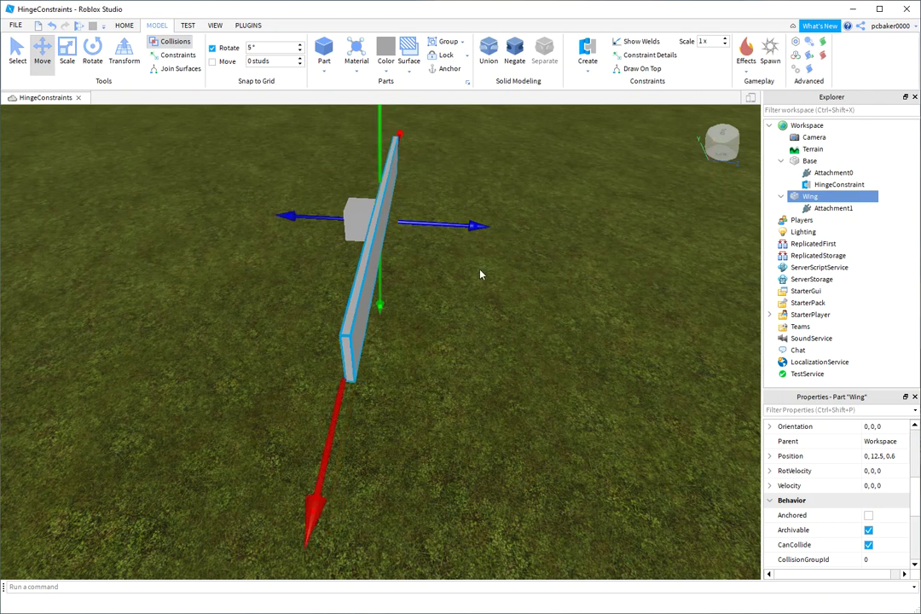
{"action": "left_click", "coordinate": [170, 41]}
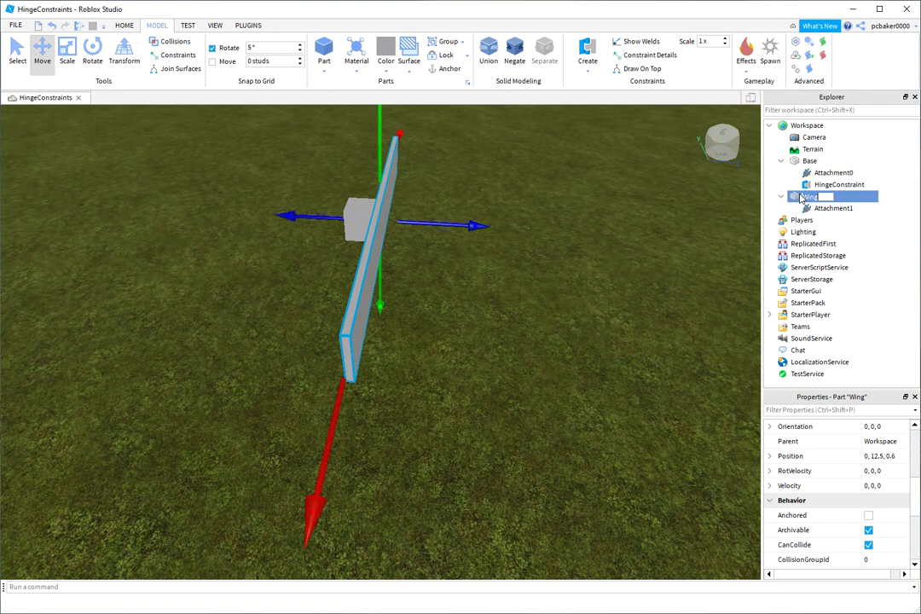
Step: Duplicate the Wing and delete the copied Attachment1 from the duplicate
{"action": "key", "text": "ctrl+d"}
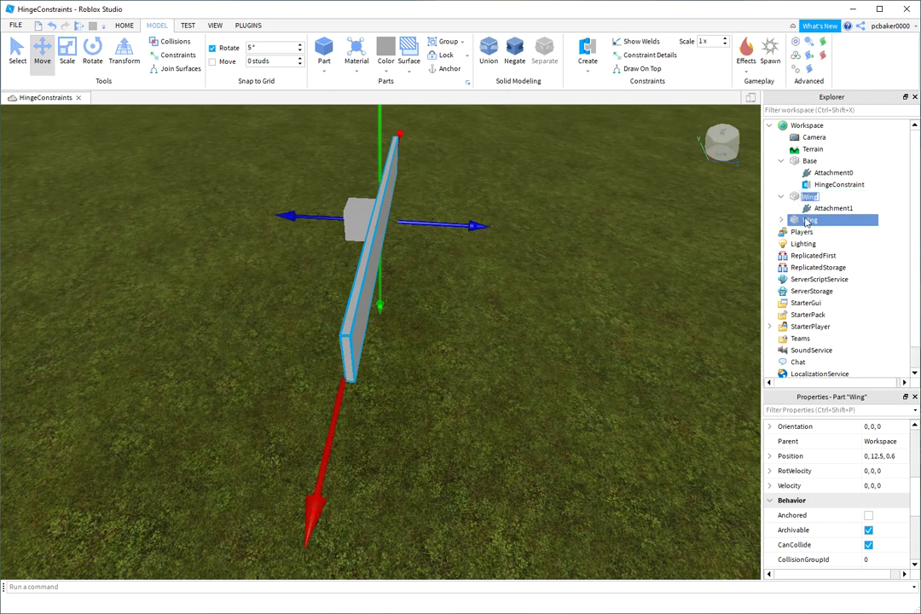
{"action": "left_click", "coordinate": [818, 232]}
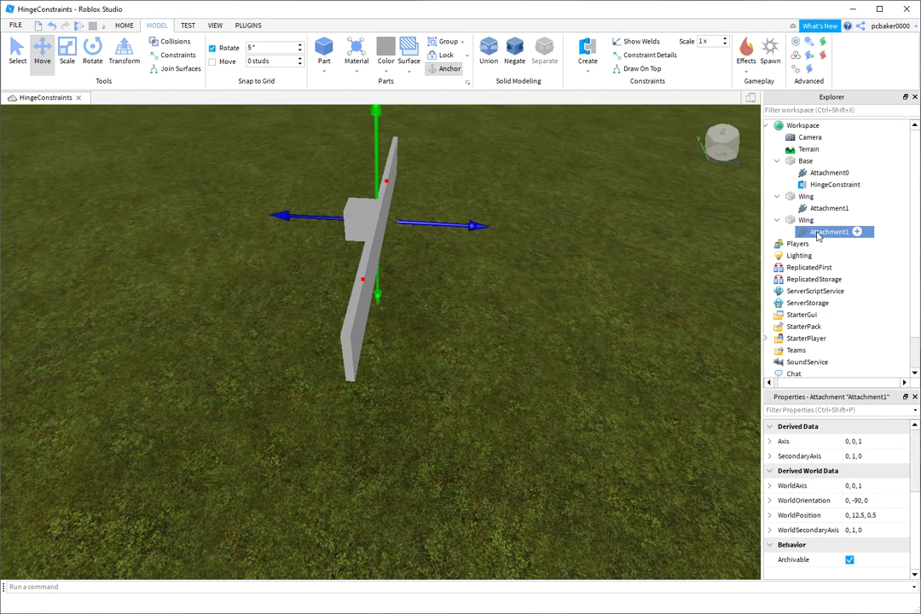
{"action": "key", "text": "Delete"}
{"action": "left_click", "coordinate": [805, 196]}
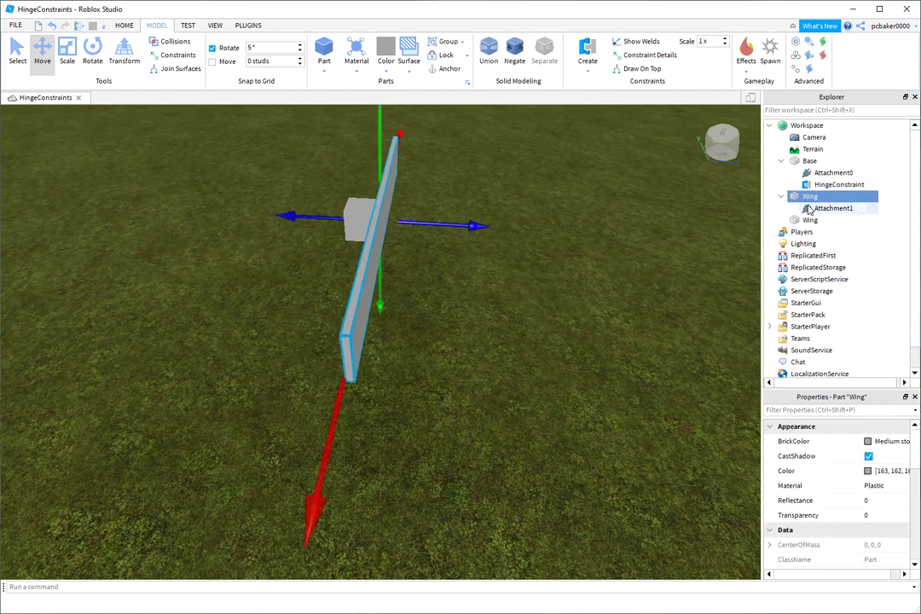
Step: Set the orientation of the duplicate Wing to 0, 0, 90 so it crosses the original Wing
{"action": "left_click", "coordinate": [808, 220]}
{"action": "scroll", "coordinate": [874, 485], "scroll_direction": "down", "scroll_amount": 3}
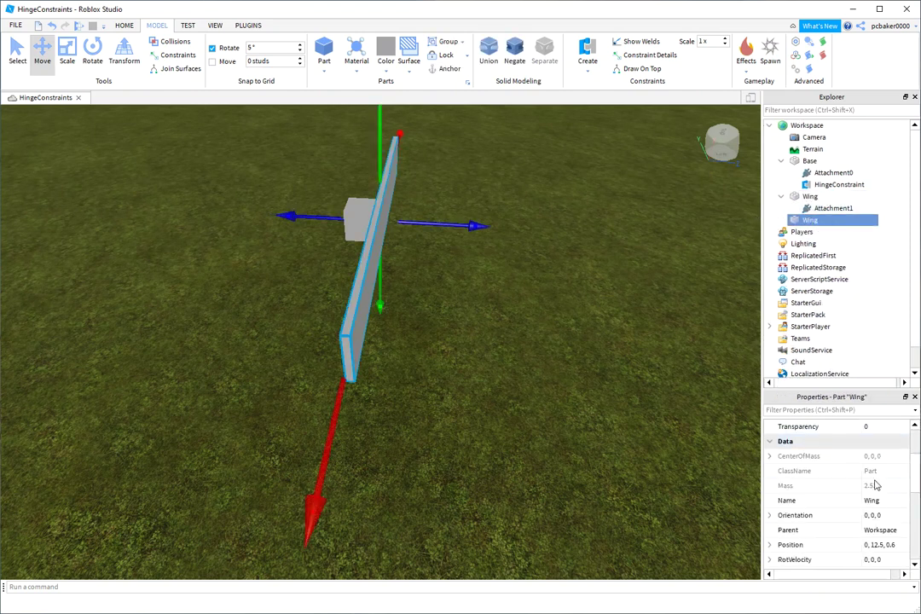
{"action": "scroll", "coordinate": [874, 485], "scroll_direction": "down", "scroll_amount": 3}
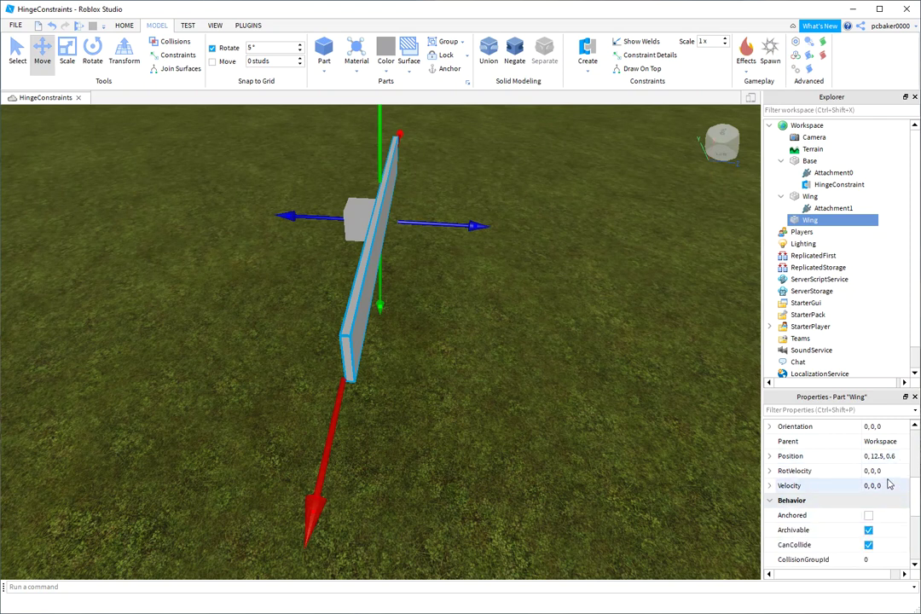
{"action": "left_click", "coordinate": [885, 426]}
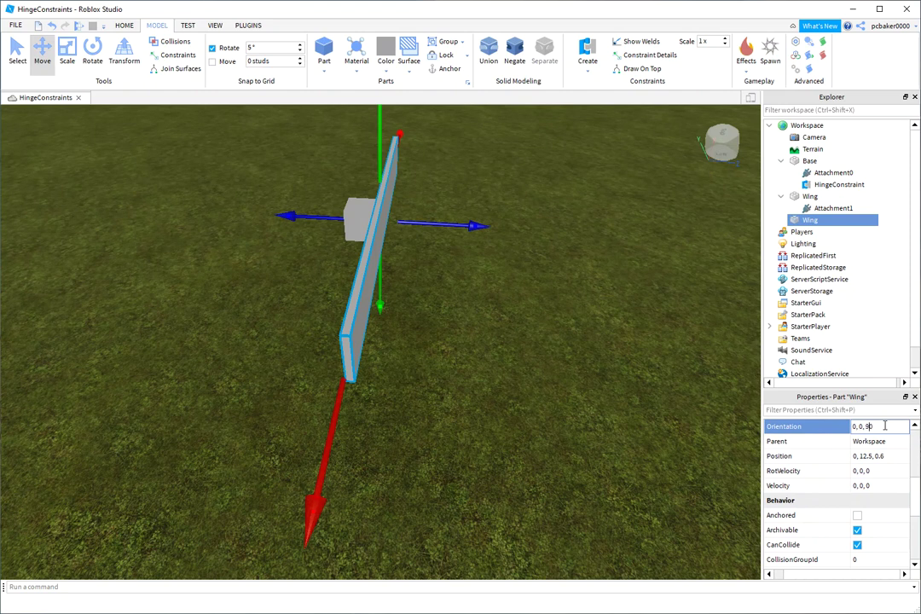
{"action": "key", "text": "Return"}
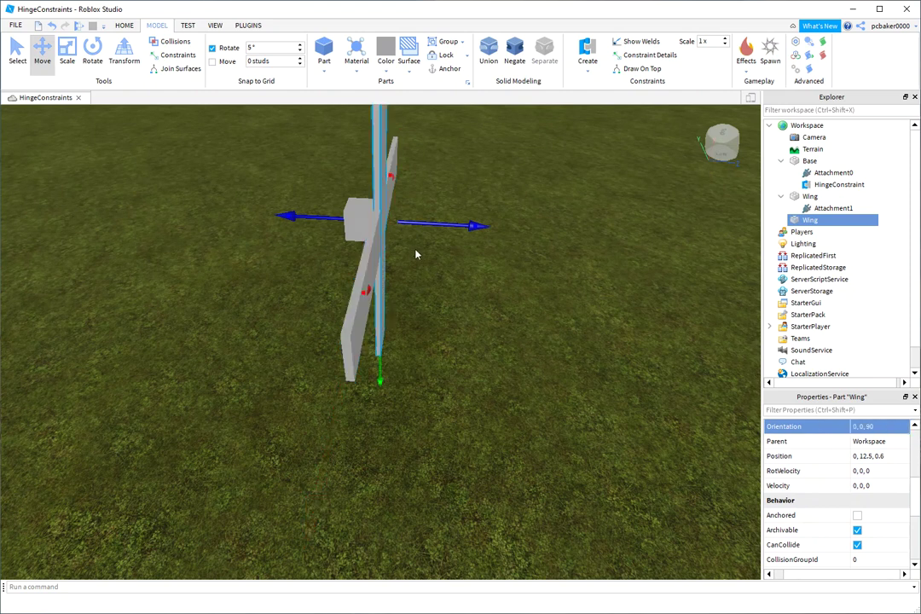
{"action": "scroll", "coordinate": [515, 281], "scroll_direction": "up", "scroll_amount": 3}
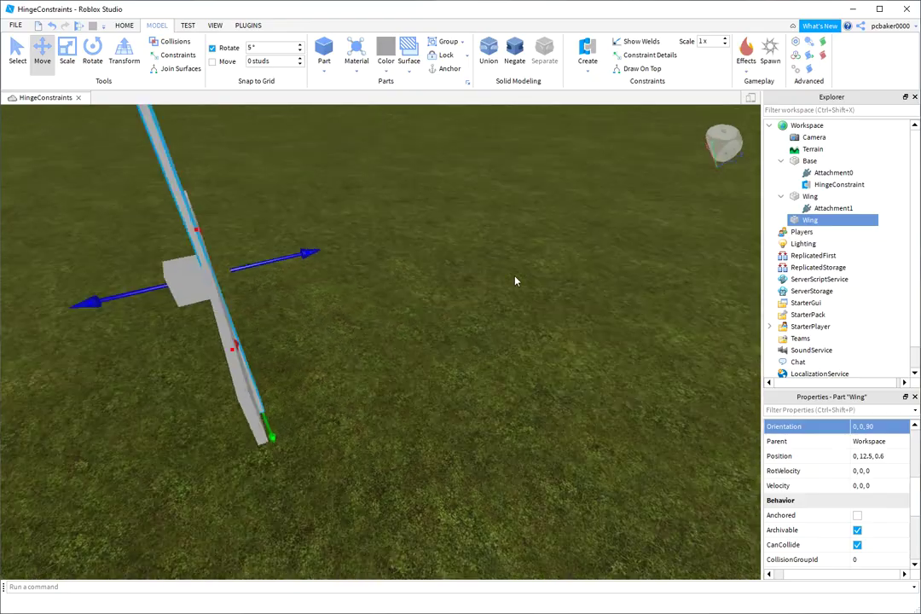
Step: Add a WeldConstraint to the duplicate Wing, with the duplicate Wing as Part0 and the original Wing as Part1
{"action": "right_click_drag", "start_coordinate": [515, 281], "coordinate": [515, 281]}
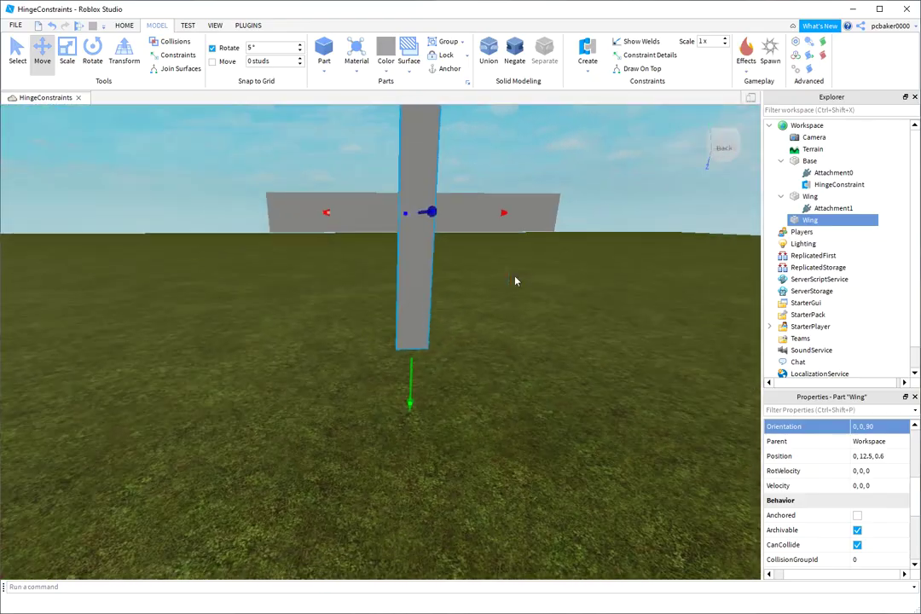
{"action": "left_click", "coordinate": [825, 220]}
{"action": "type", "text": "weld"}
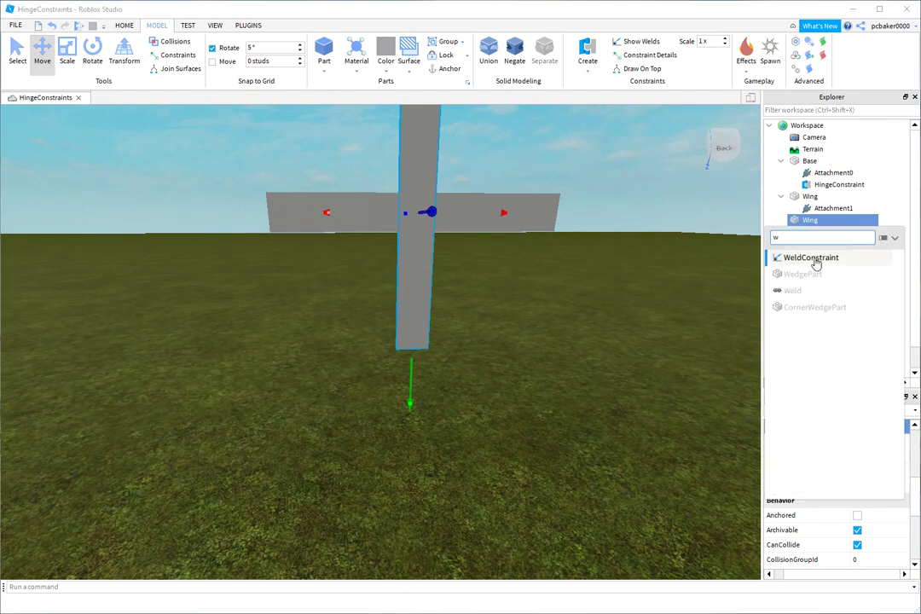
{"action": "left_click", "coordinate": [822, 258]}
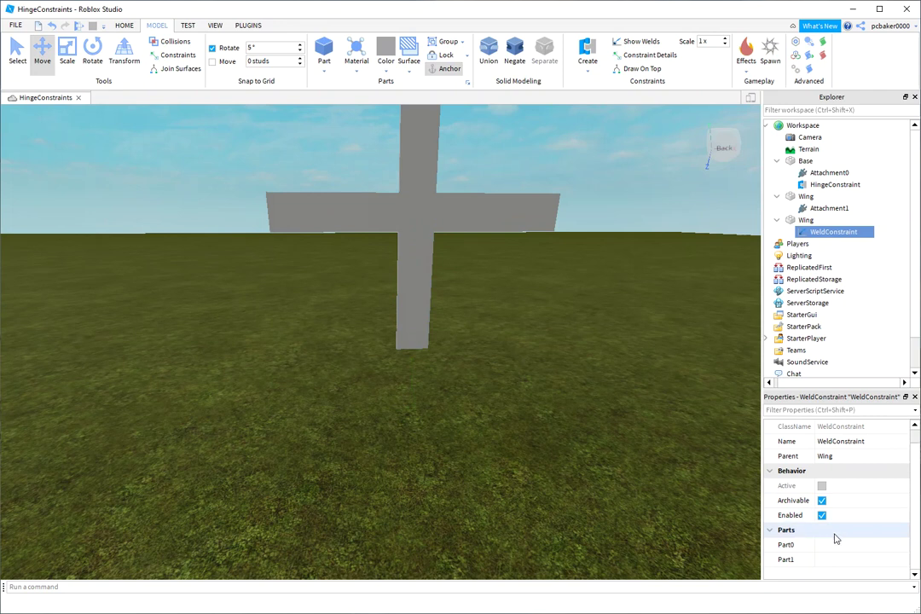
{"action": "left_click", "coordinate": [836, 542]}
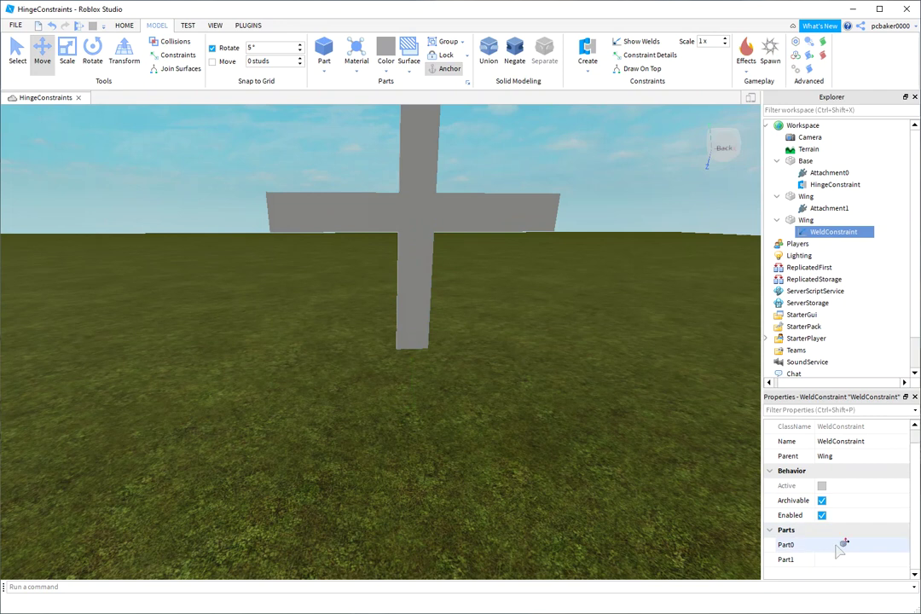
{"action": "left_click", "coordinate": [806, 220]}
{"action": "left_click", "coordinate": [853, 560]}
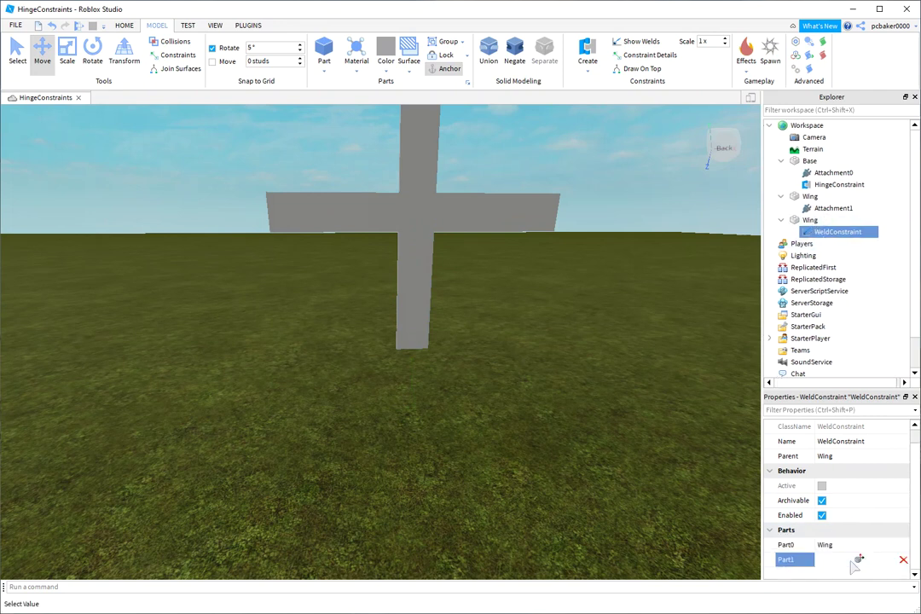
{"action": "left_click", "coordinate": [806, 198]}
Step: Insert a cylinder part, place it on the ground beside the assembly, and rename it Pole
{"action": "right_click_drag", "start_coordinate": [625, 347], "coordinate": [595, 372]}
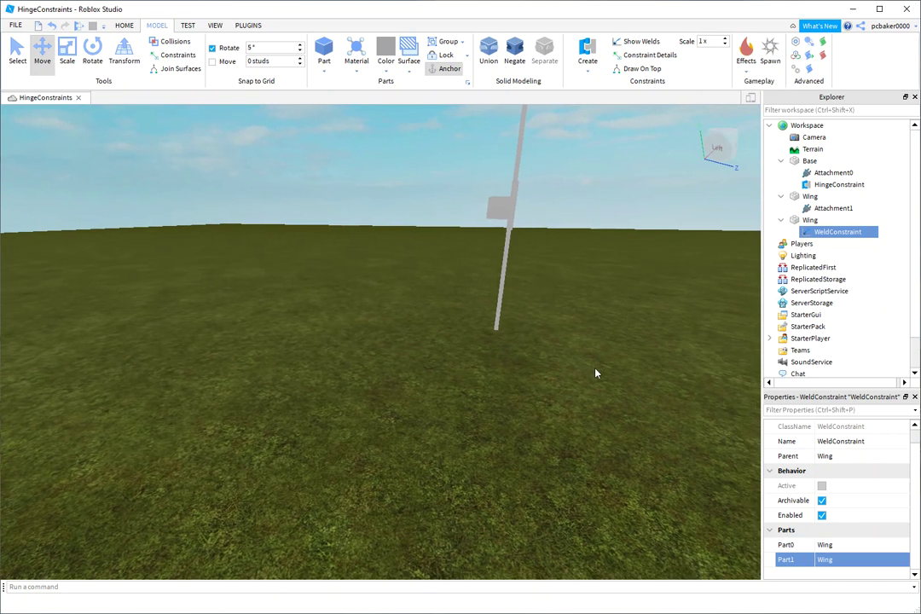
{"action": "left_click", "coordinate": [324, 70]}
{"action": "left_click", "coordinate": [345, 123]}
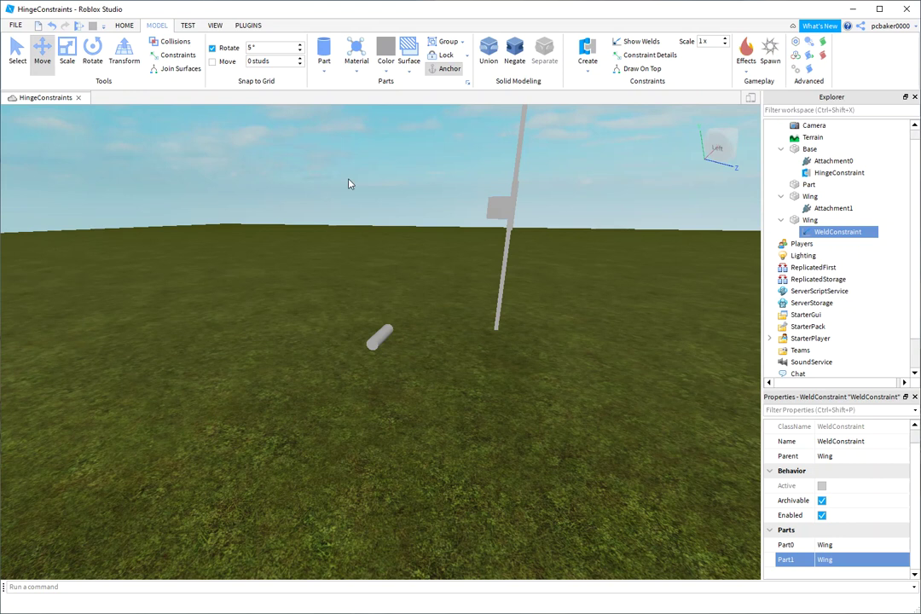
{"action": "left_click_drag", "start_coordinate": [368, 339], "coordinate": [408, 388]}
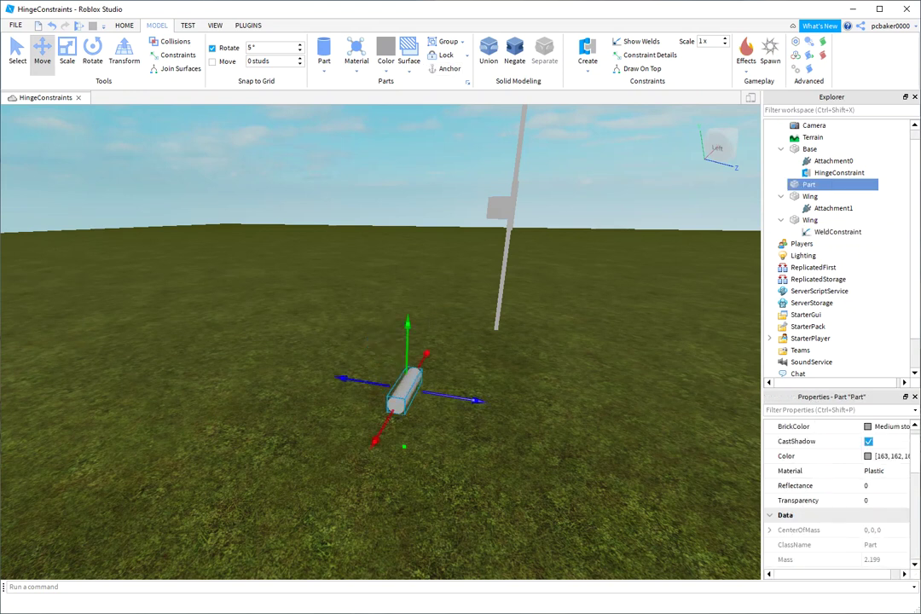
{"action": "double_click", "coordinate": [806, 185]}
{"action": "type", "text": "Pole"}
{"action": "key", "text": "Return"}
Step: Set the orientation of the Pole to 0, 0, 90 to stand it upright
{"action": "scroll", "coordinate": [872, 481], "scroll_direction": "down", "scroll_amount": 3}
{"action": "left_click", "coordinate": [887, 500]}
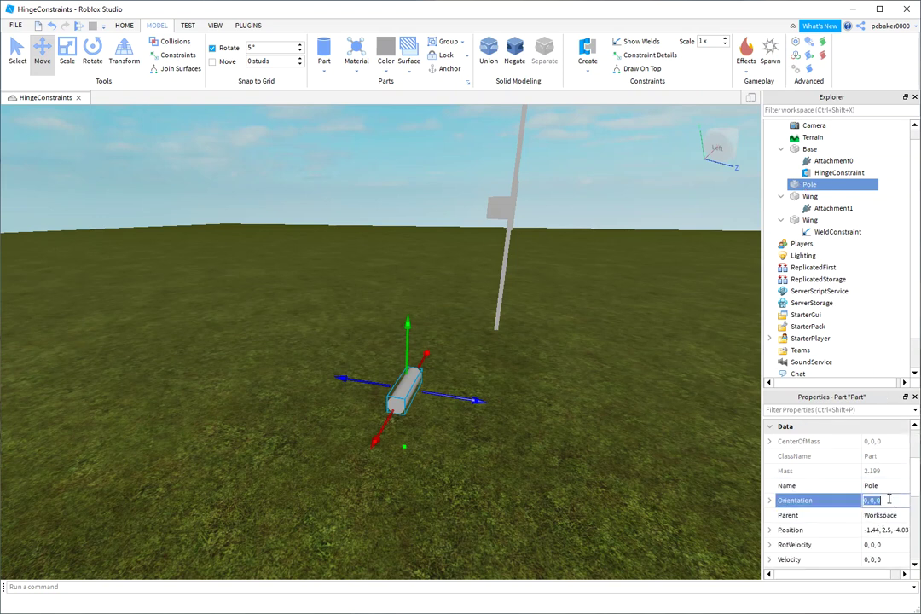
{"action": "left_click", "coordinate": [885, 501]}
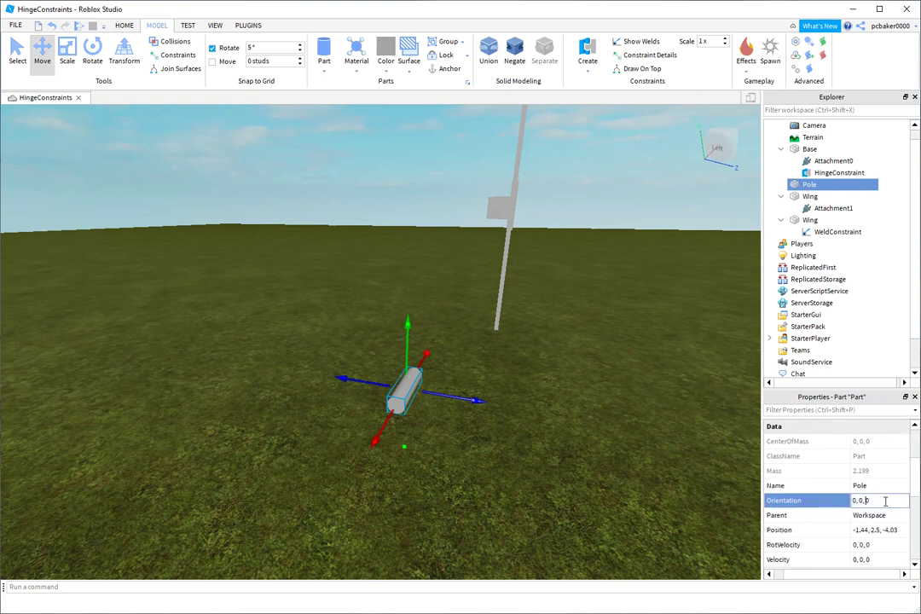
{"action": "key", "text": "Return"}
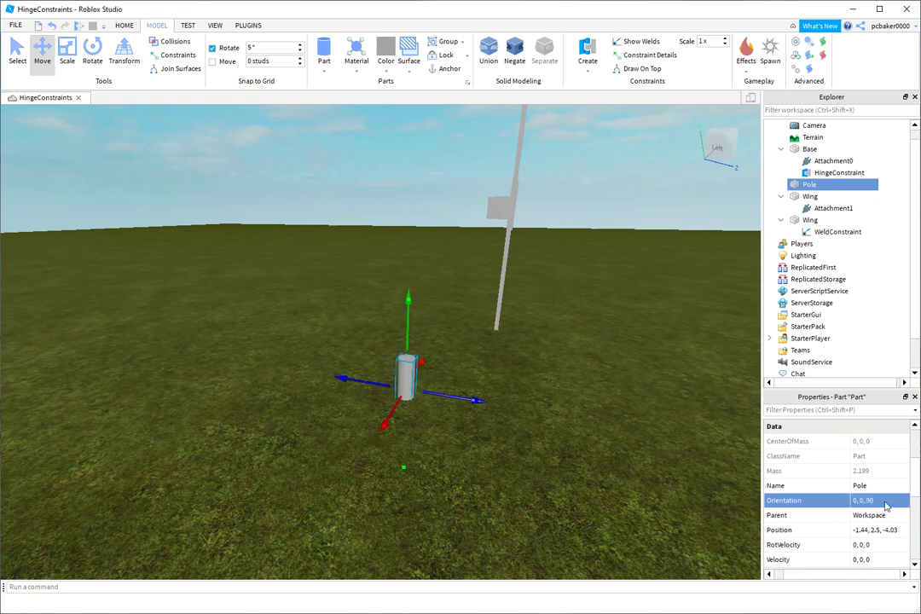
Step: With collisions turned on, set the Pole's position to 0, 4, 0 and move it along Z to about -2.08
{"action": "left_click", "coordinate": [170, 40]}
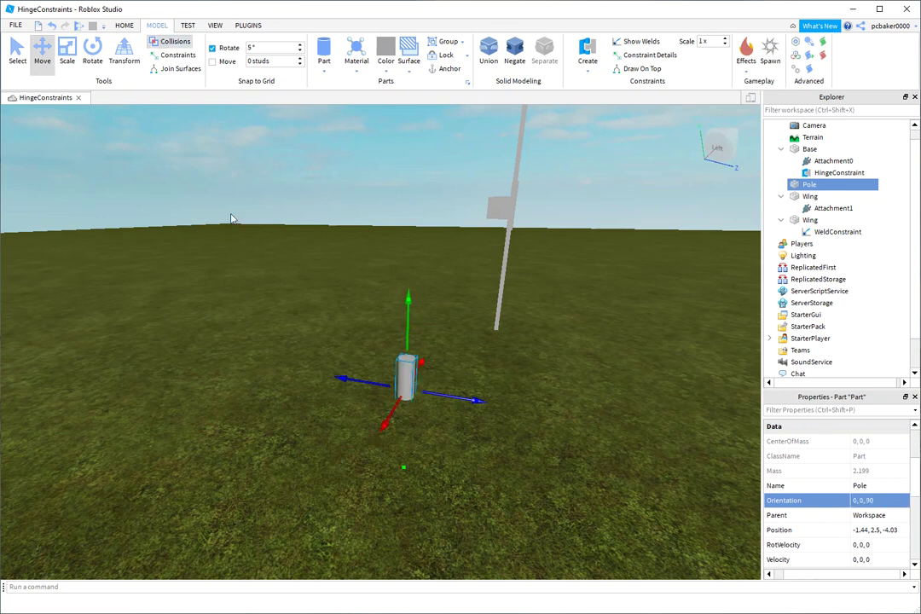
{"action": "mouse_move", "coordinate": [411, 314]}
{"action": "left_mouse_down"}
{"action": "mouse_move", "coordinate": [406, 294]}
{"action": "mouse_move", "coordinate": [400, 301]}
{"action": "left_mouse_up"}
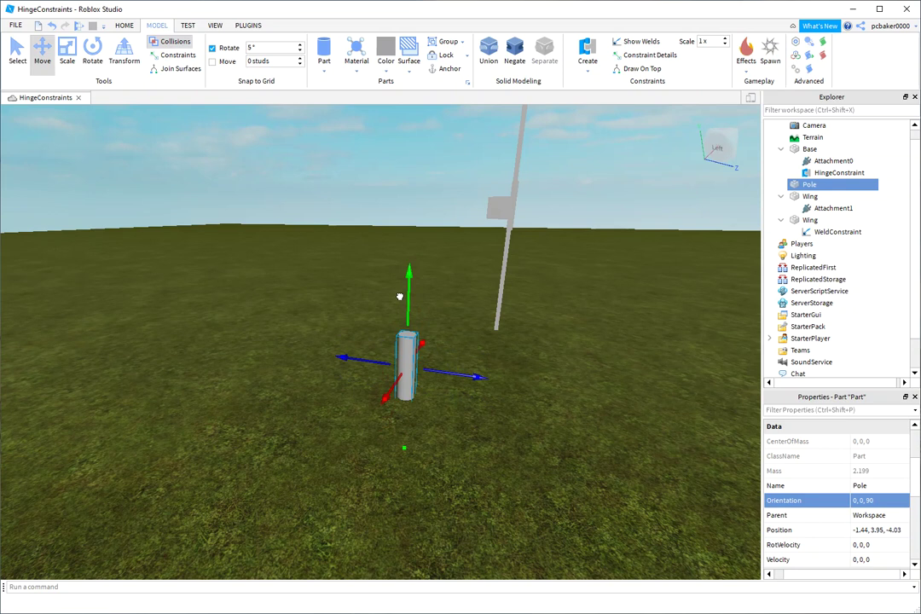
{"action": "scroll", "coordinate": [898, 521], "scroll_direction": "down", "scroll_amount": 3}
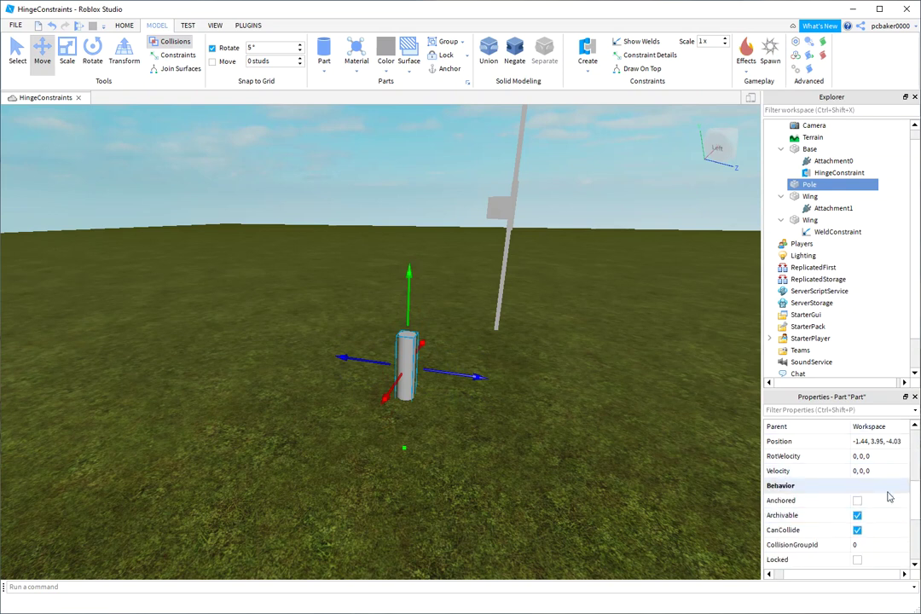
{"action": "left_click", "coordinate": [870, 441]}
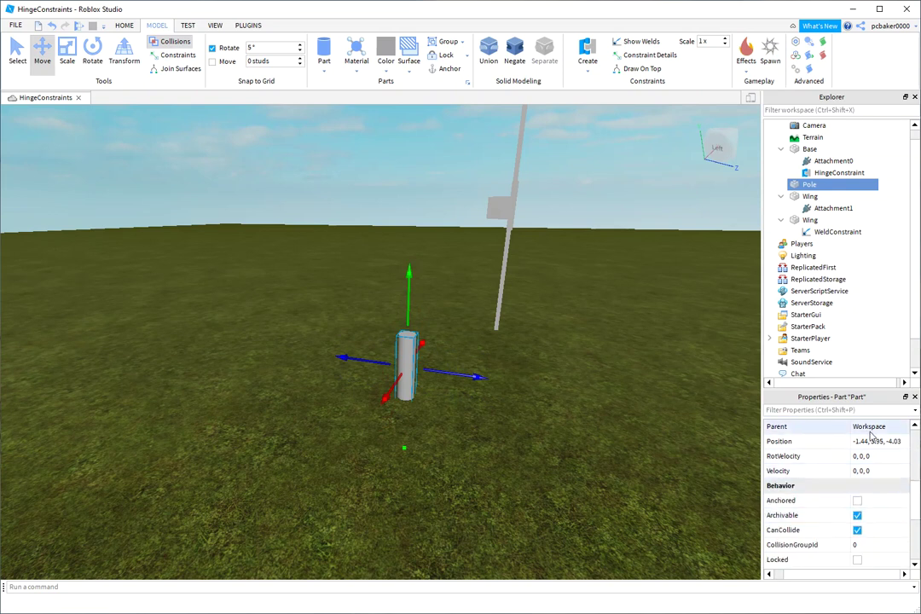
{"action": "type", "text": "0, 2.5, 0"}
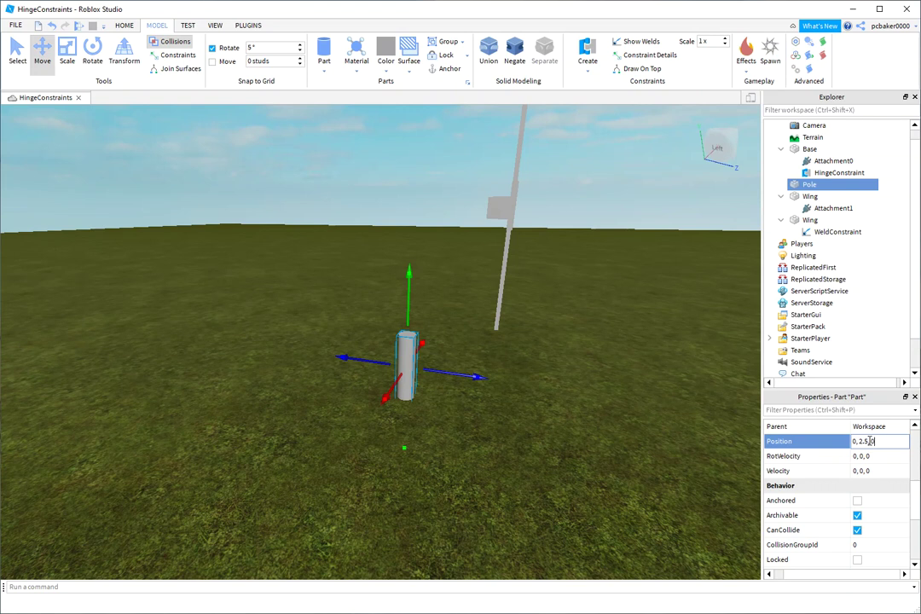
{"action": "key", "text": "Return"}
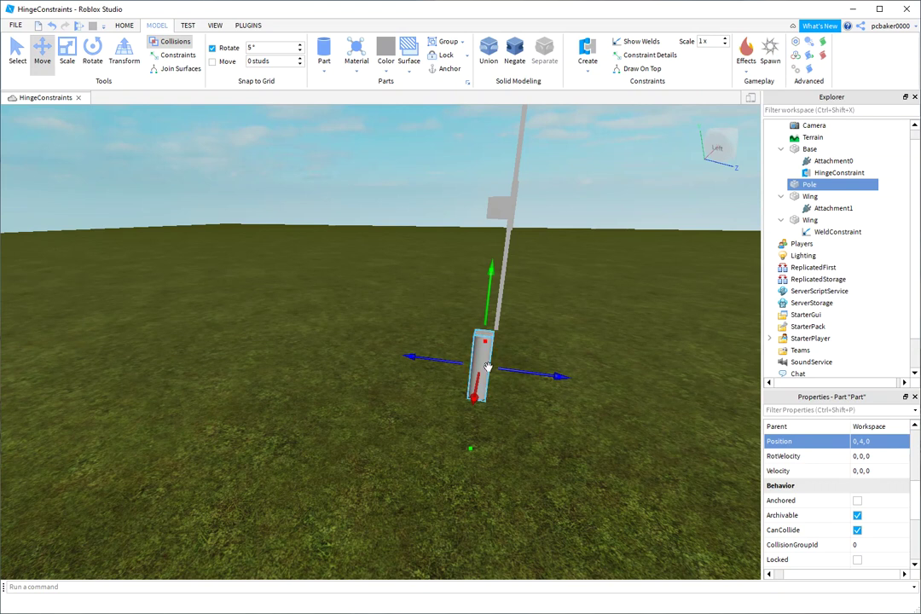
{"action": "left_click_drag", "start_coordinate": [550, 376], "coordinate": [514, 374]}
Step: Lengthen the Pole upward past the Base's height, centring it at about Y 7.88, and move it along Z against the Base at Z -1
{"action": "right_click_drag", "start_coordinate": [519, 417], "coordinate": [520, 418]}
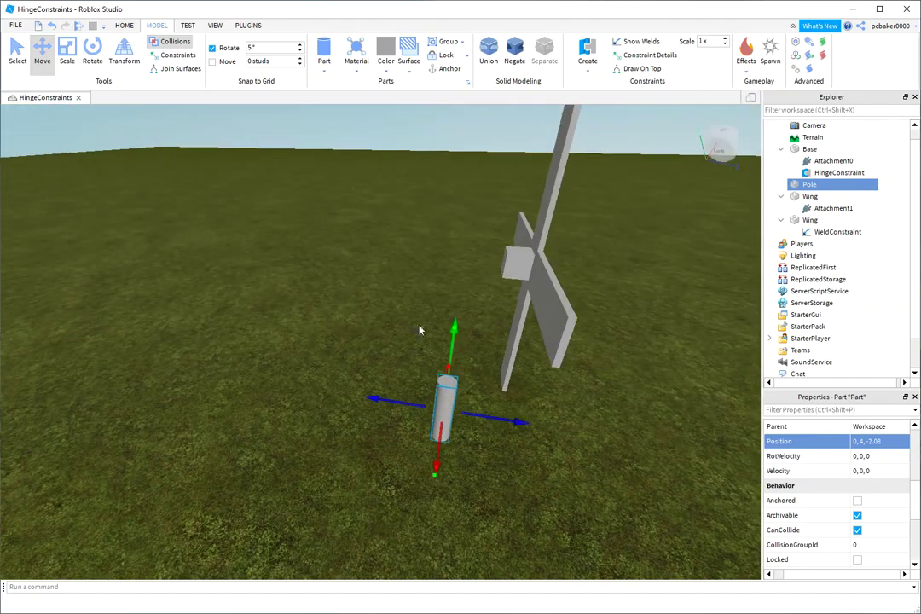
{"action": "left_click", "coordinate": [67, 53]}
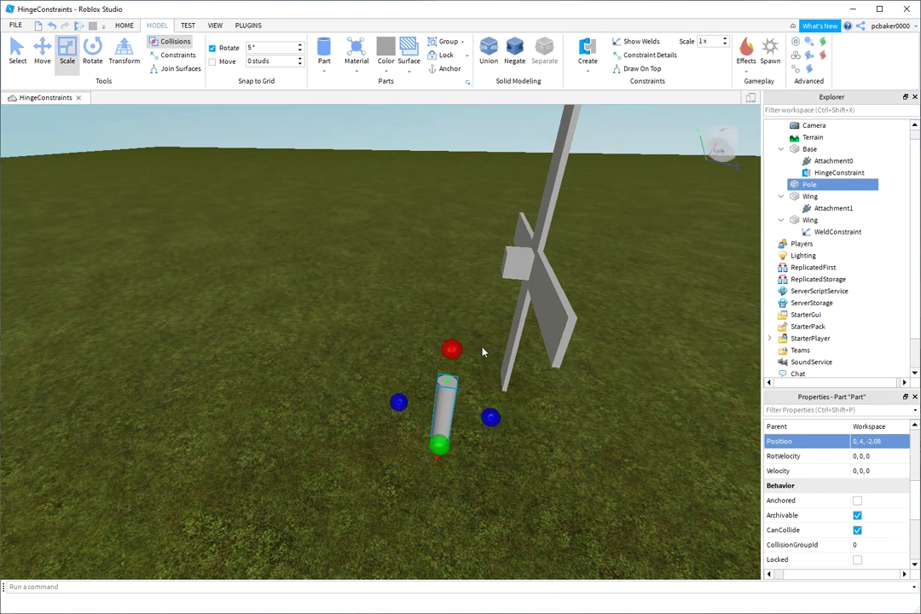
{"action": "left_click_drag", "start_coordinate": [452, 349], "coordinate": [476, 170]}
{"action": "left_click", "coordinate": [42, 50]}
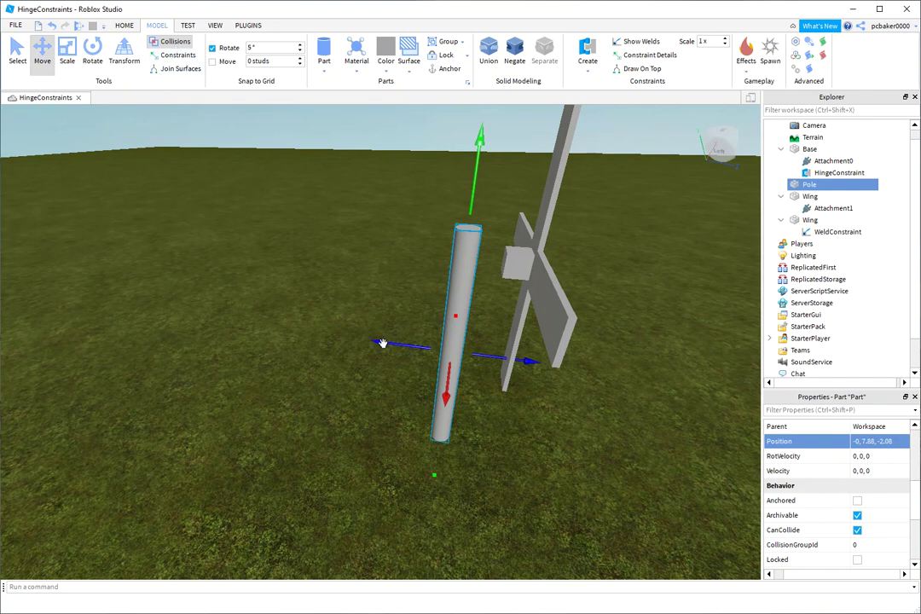
{"action": "left_click_drag", "start_coordinate": [383, 343], "coordinate": [421, 348]}
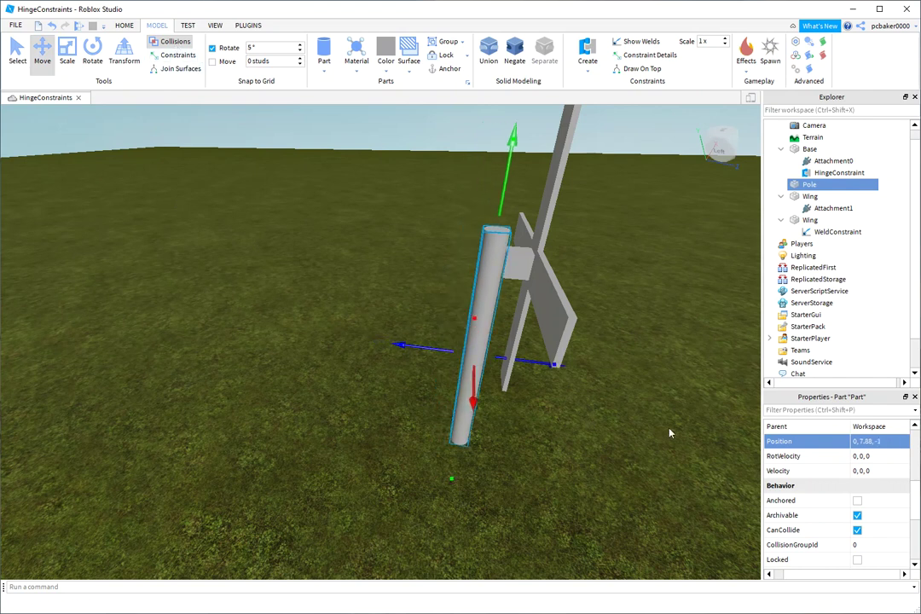
Step: Anchor the Pole
{"action": "scroll", "coordinate": [881, 476], "scroll_direction": "up", "scroll_amount": 2}
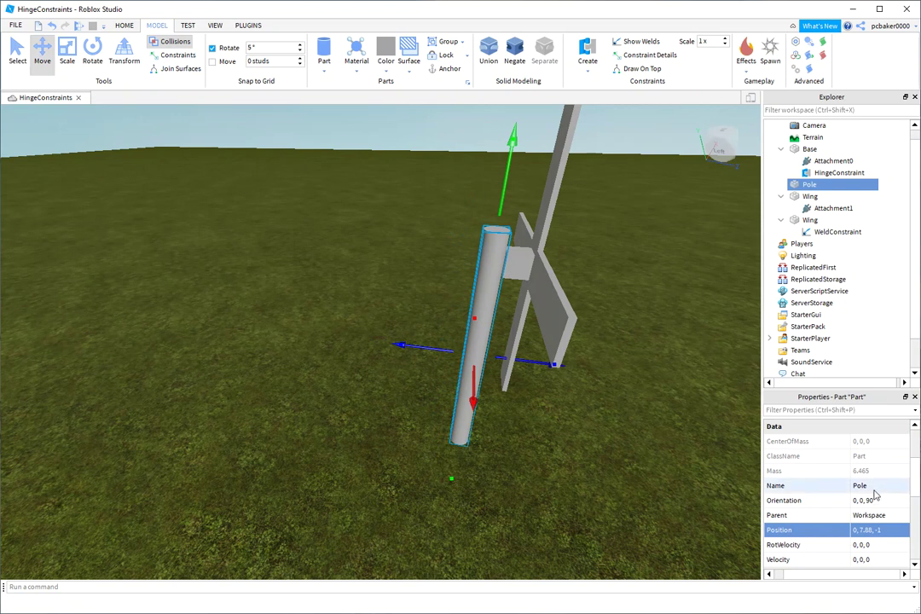
{"action": "scroll", "coordinate": [878, 492], "scroll_direction": "down", "scroll_amount": 1}
{"action": "left_click", "coordinate": [857, 544]}
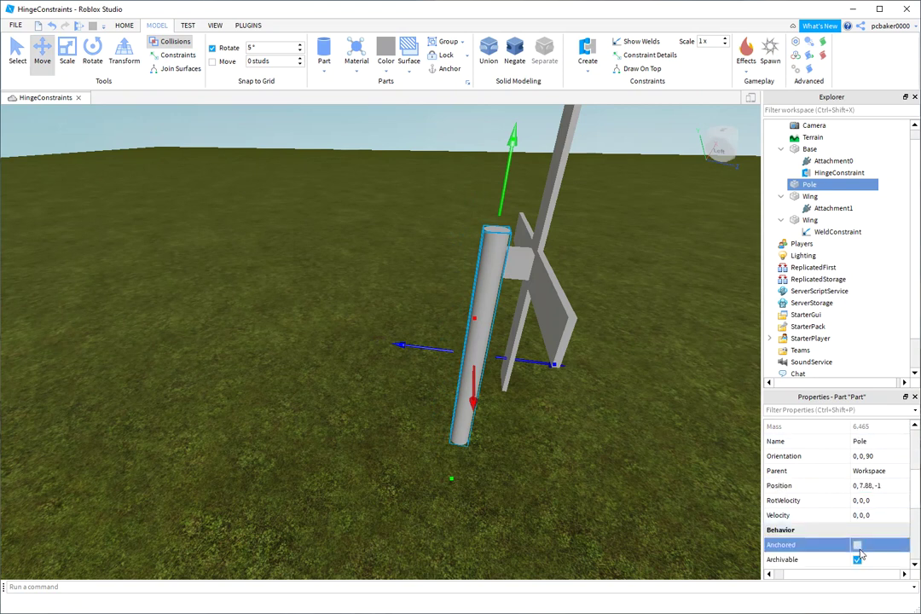
Step: Add a WeldConstraint to the Pole with Part0 set to Base and Part1 set to Pole
{"action": "left_click", "coordinate": [820, 184]}
{"action": "type", "text": "weld"}
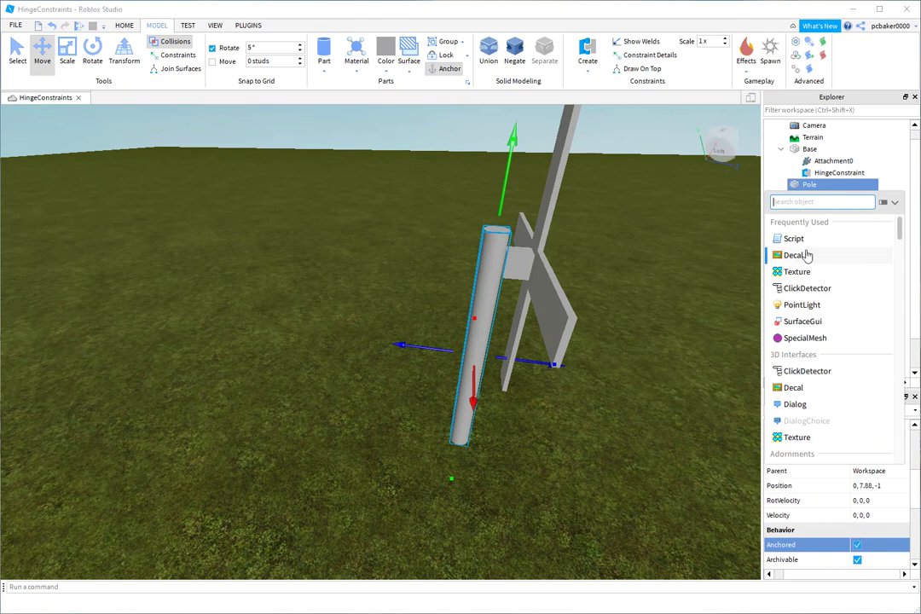
{"action": "left_click", "coordinate": [793, 224]}
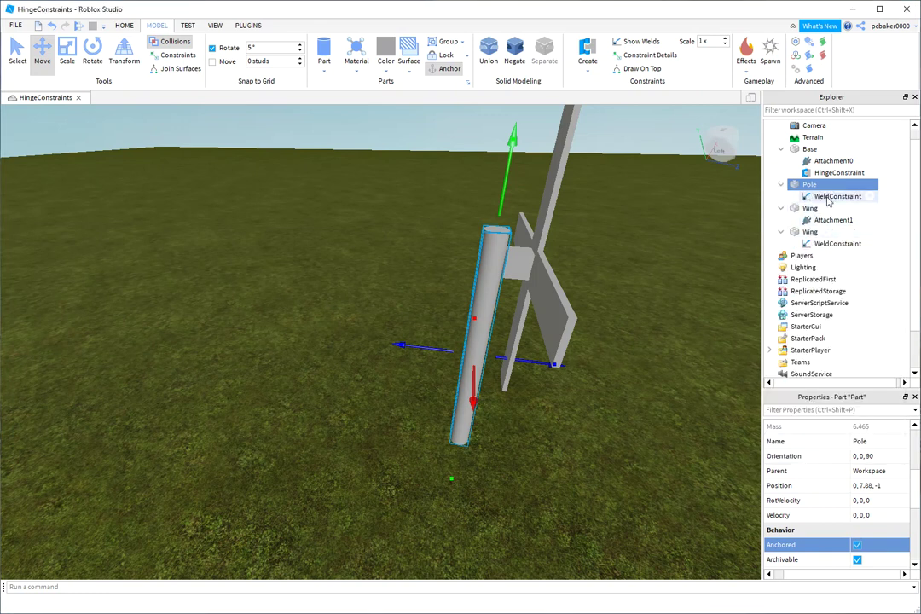
{"action": "left_click", "coordinate": [840, 545]}
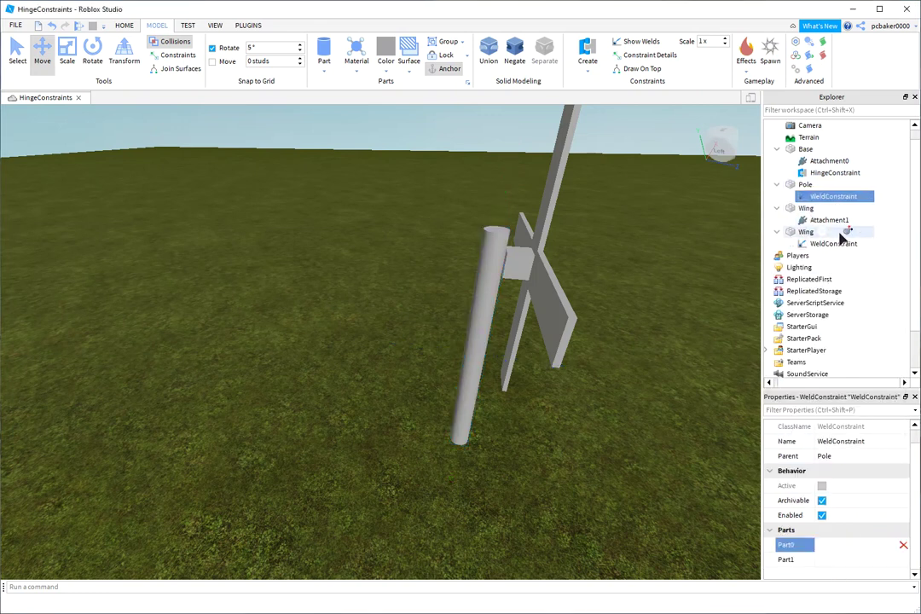
{"action": "left_click", "coordinate": [806, 150]}
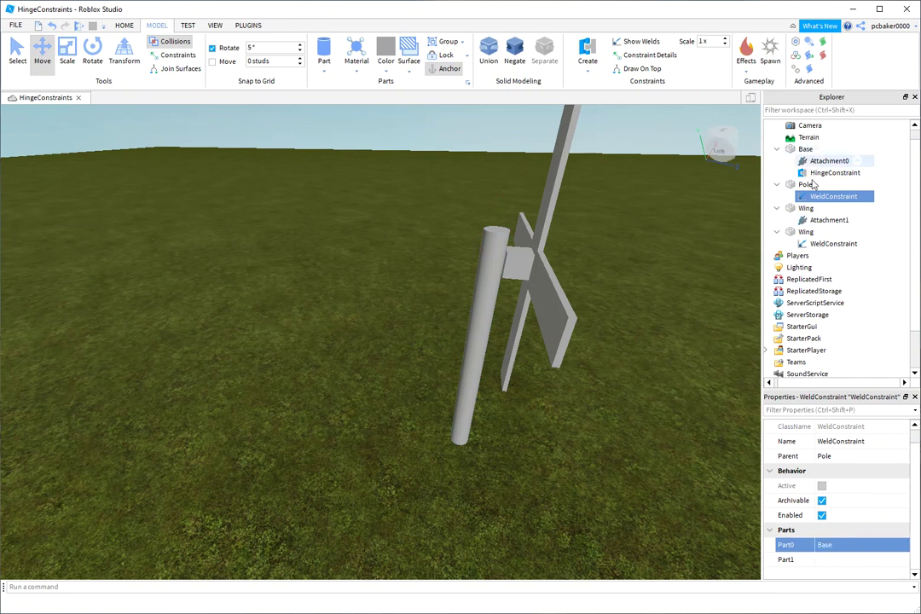
{"action": "left_click", "coordinate": [836, 559]}
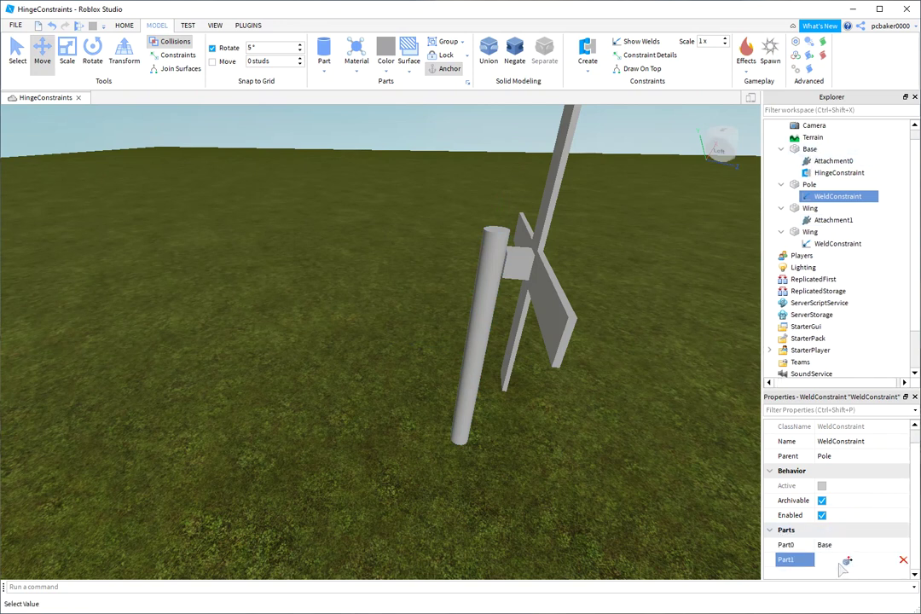
{"action": "left_click", "coordinate": [801, 185]}
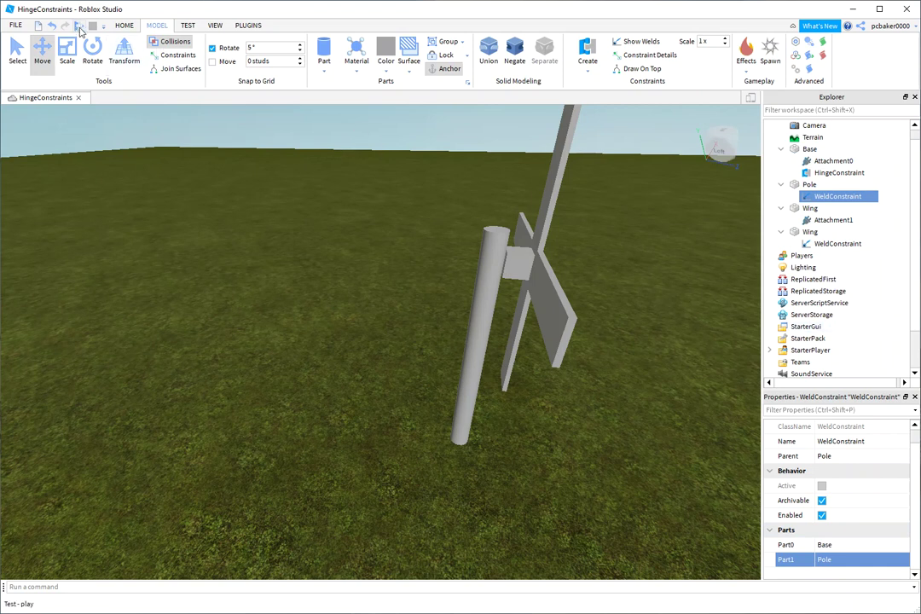
Step: Play-test the place to check how the windmill's Wings turn on the Pole, and stop the test
{"action": "right_click_drag", "start_coordinate": [619, 340], "coordinate": [620, 340]}
{"action": "left_click", "coordinate": [123, 25]}
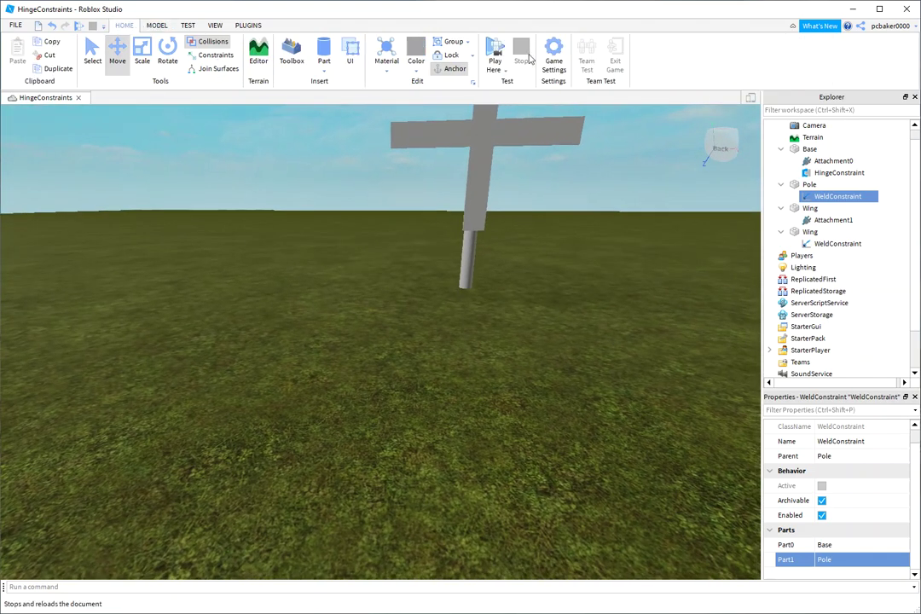
{"action": "left_click", "coordinate": [504, 70]}
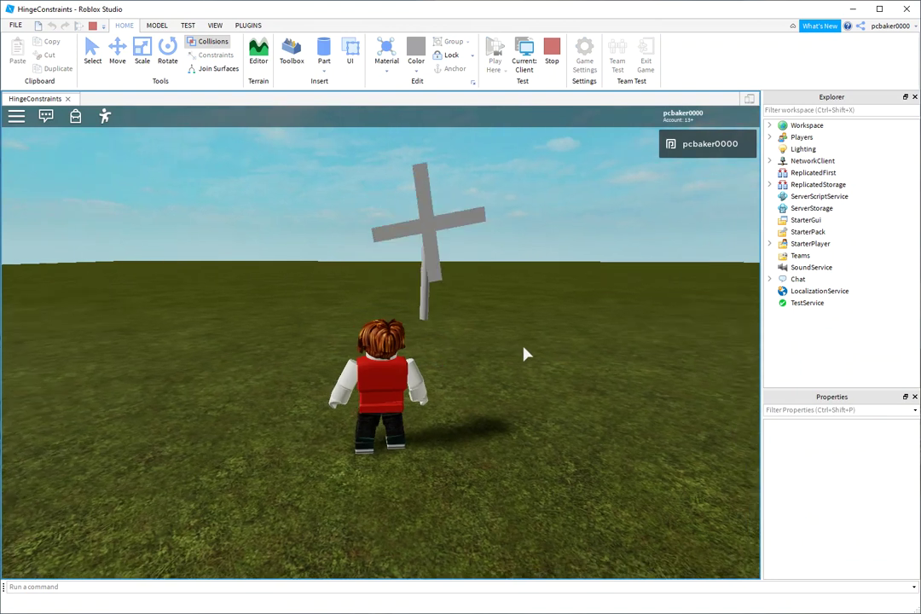
{"action": "left_click", "coordinate": [552, 51]}
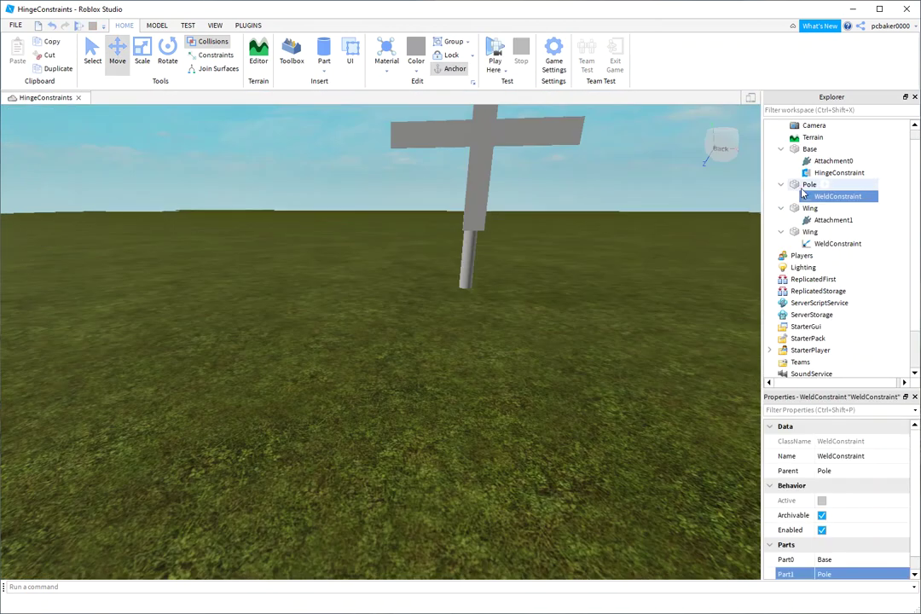
Step: Group the Base, the Pole and both Wings into a single model
{"action": "left_click", "coordinate": [794, 150]}
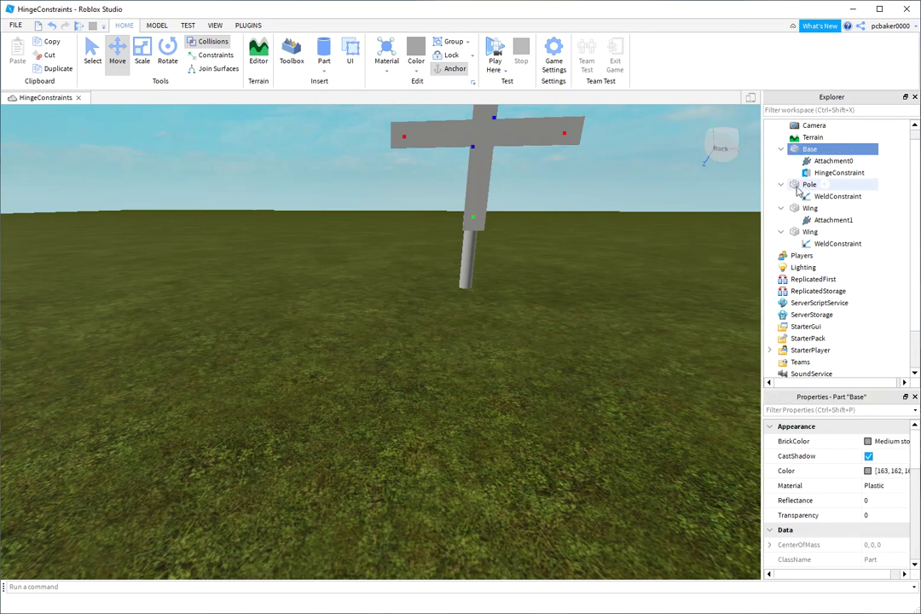
{"action": "left_click", "coordinate": [794, 185], "text": "ctrl"}
{"action": "left_click", "coordinate": [795, 208], "text": "ctrl"}
{"action": "left_click", "coordinate": [795, 232], "text": "ctrl"}
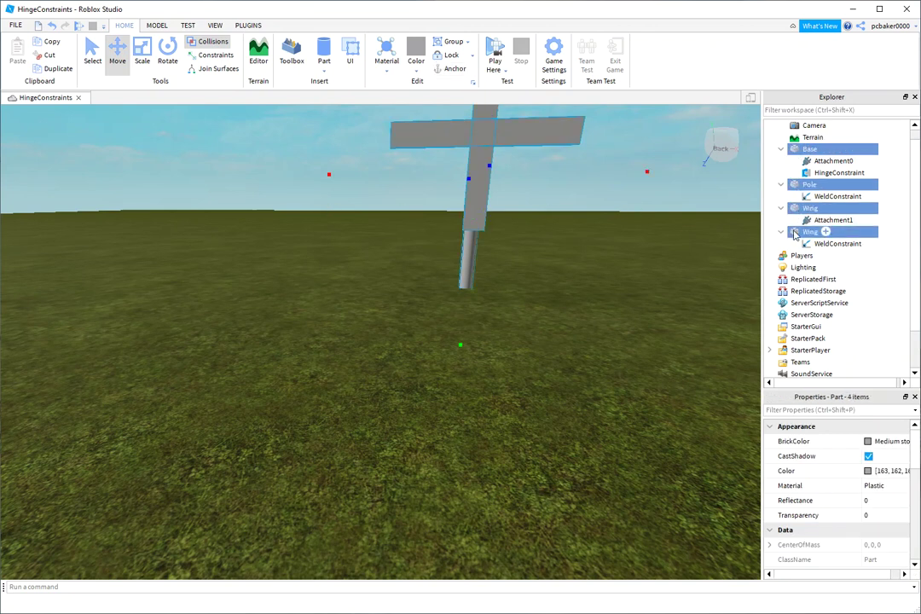
{"action": "right_click", "coordinate": [797, 235]}
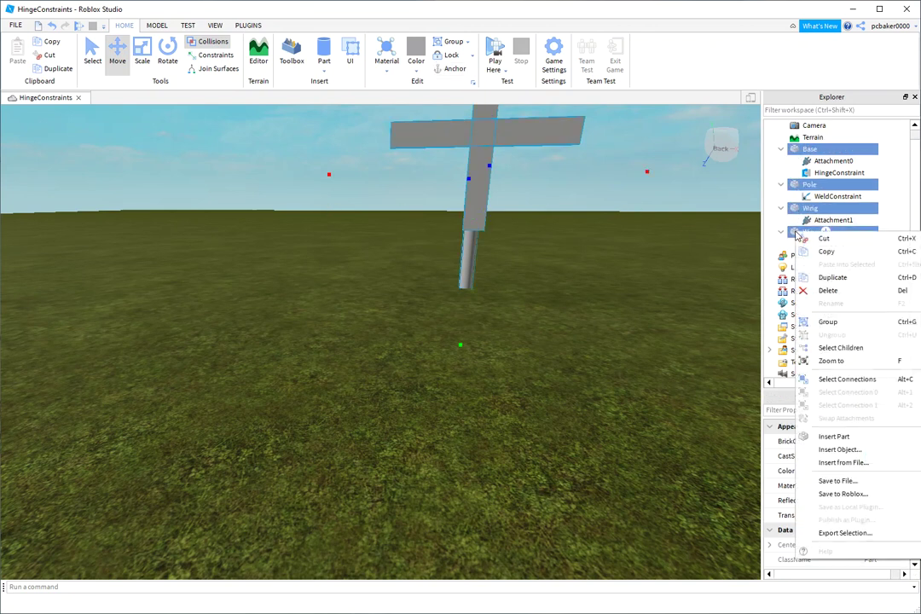
{"action": "left_click", "coordinate": [829, 322]}
Step: Rename the grouped model WindMill and set its PrimaryPart to Base
{"action": "double_click", "coordinate": [812, 161]}
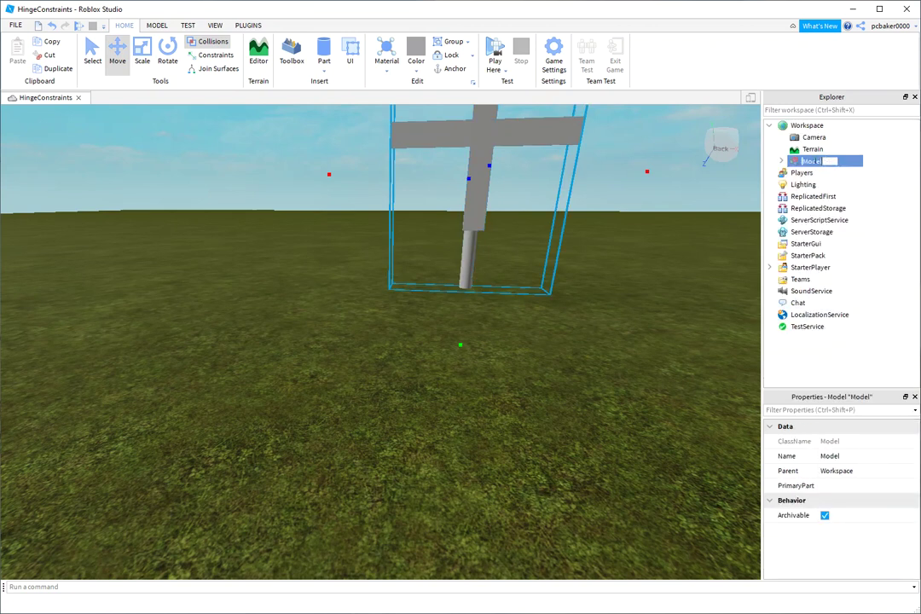
{"action": "type", "text": "Wing"}
{"action": "type", "text": "Mill"}
{"action": "key", "text": "Return"}
{"action": "left_click", "coordinate": [782, 160]}
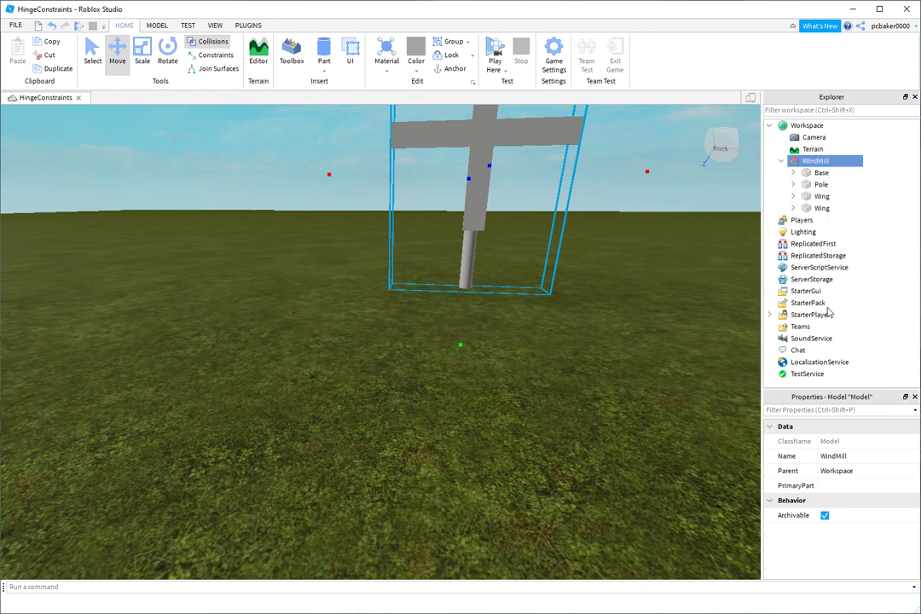
{"action": "left_click", "coordinate": [840, 486]}
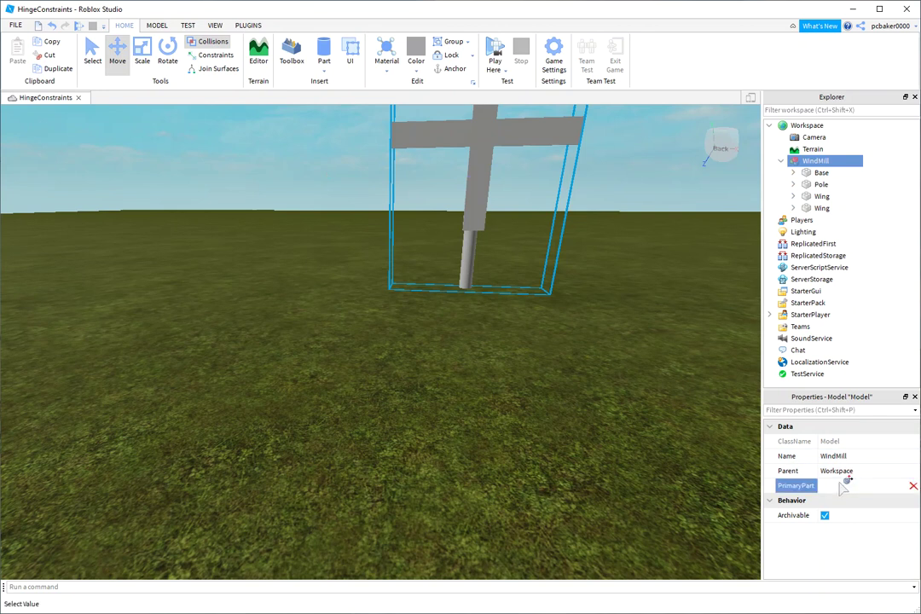
{"action": "left_click", "coordinate": [821, 173]}
Step: With collisions turned off, duplicate the WindMill three times and space the copies in a row along the X axis
{"action": "mouse_move", "coordinate": [646, 291]}
{"action": "right_mouse_down"}
{"action": "mouse_move", "coordinate": [637, 302]}
{"action": "mouse_move", "coordinate": [640, 293]}
{"action": "right_mouse_up"}
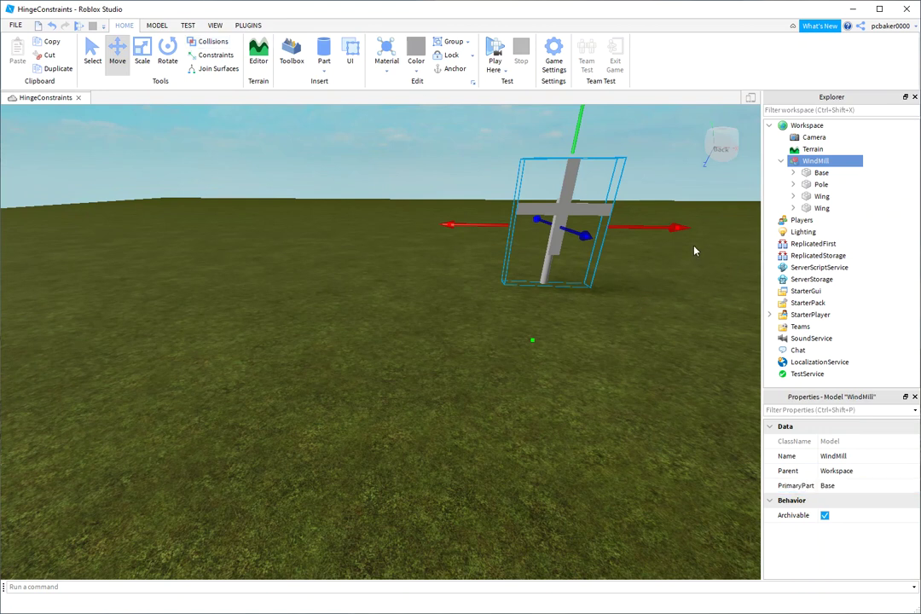
{"action": "key", "text": "ctrl+d"}
{"action": "left_click_drag", "start_coordinate": [673, 228], "coordinate": [305, 213]}
{"action": "key", "text": "ctrl+d"}
{"action": "key", "text": "ctrl+d"}
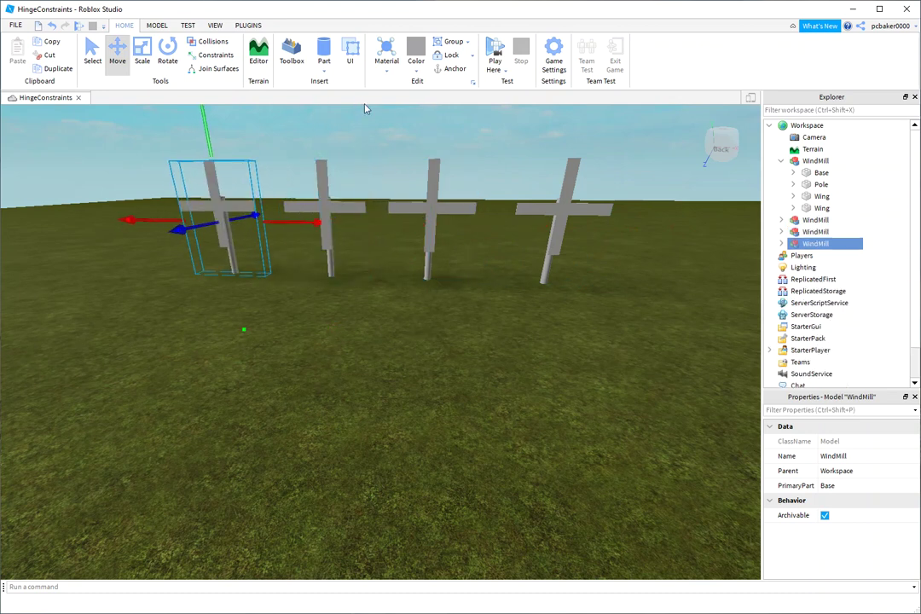
Step: Play-test the place and walk the character toward the row of four windmills to watch them spin
{"action": "left_click", "coordinate": [496, 56]}
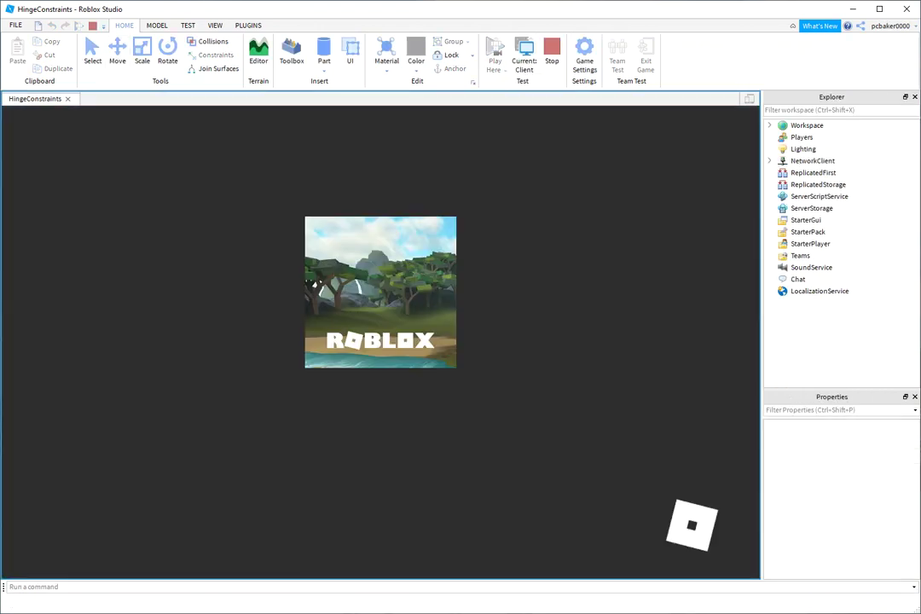
{"action": "key", "text": "w"}
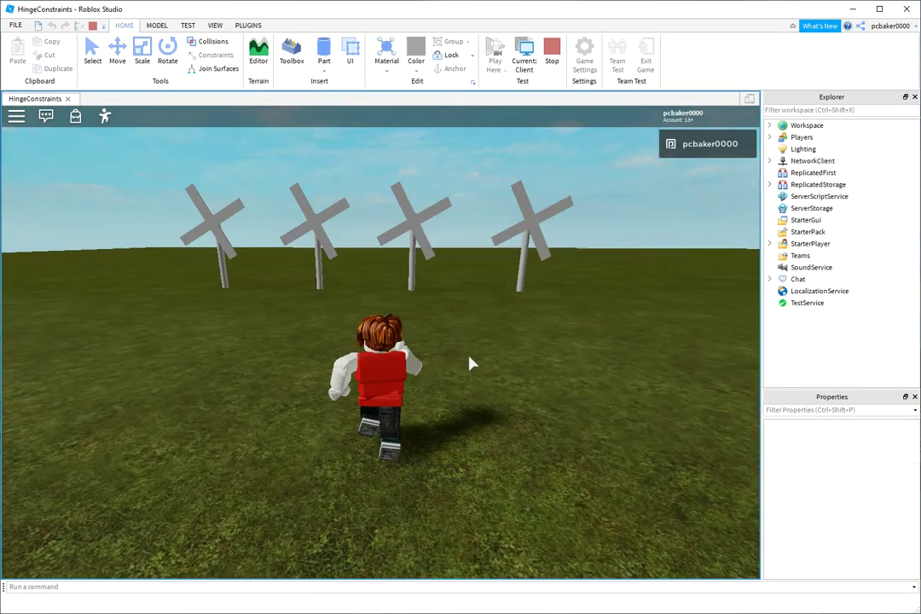
{"action": "key", "text": "a"}
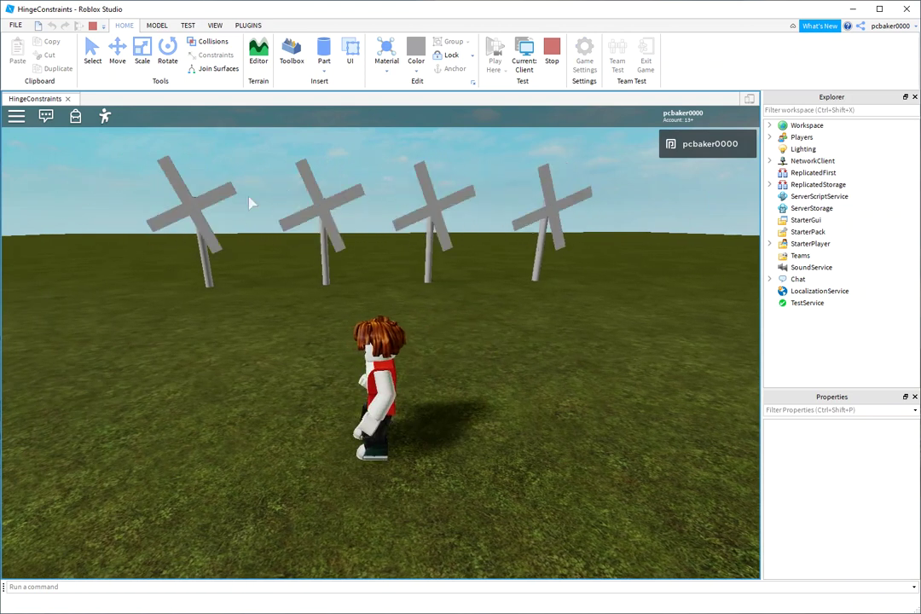